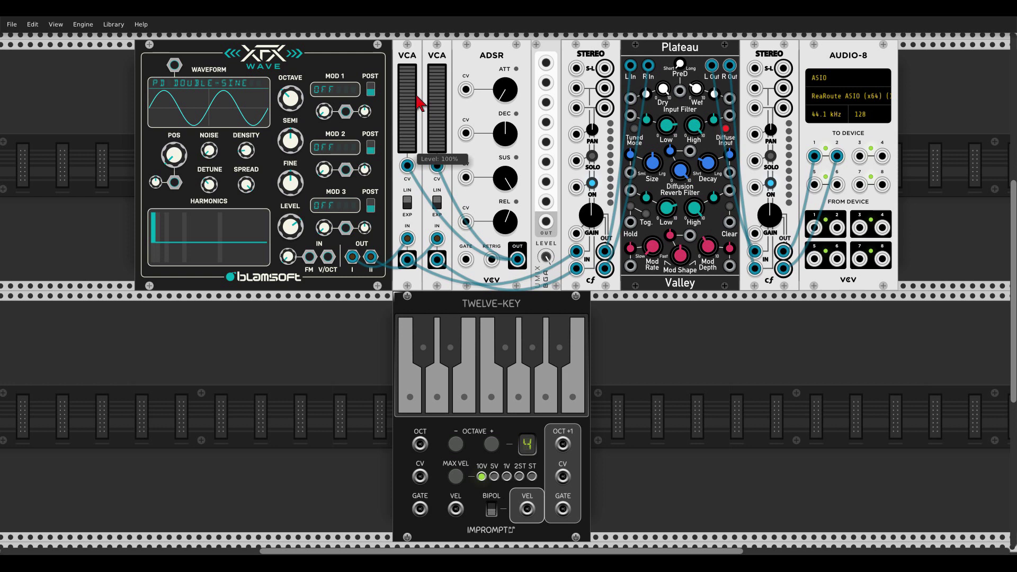
Patch the TWELVE-KEY's gate output to the ADSR's gate input and play several keys to test the envelope
{"action": "left_click_drag", "start_coordinate": [517, 259], "coordinate": [438, 166]}
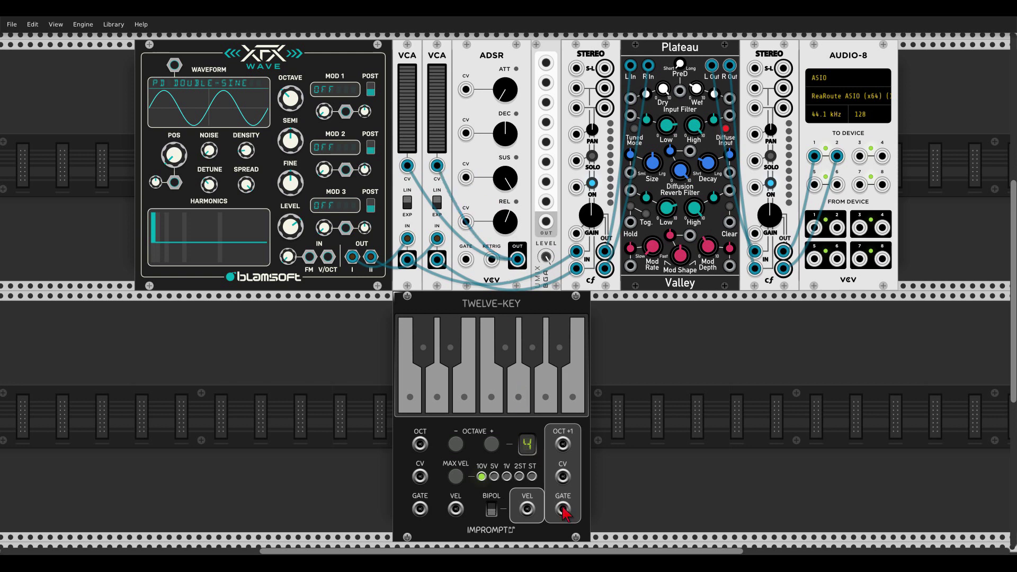
{"action": "left_click_drag", "start_coordinate": [562, 509], "coordinate": [465, 260]}
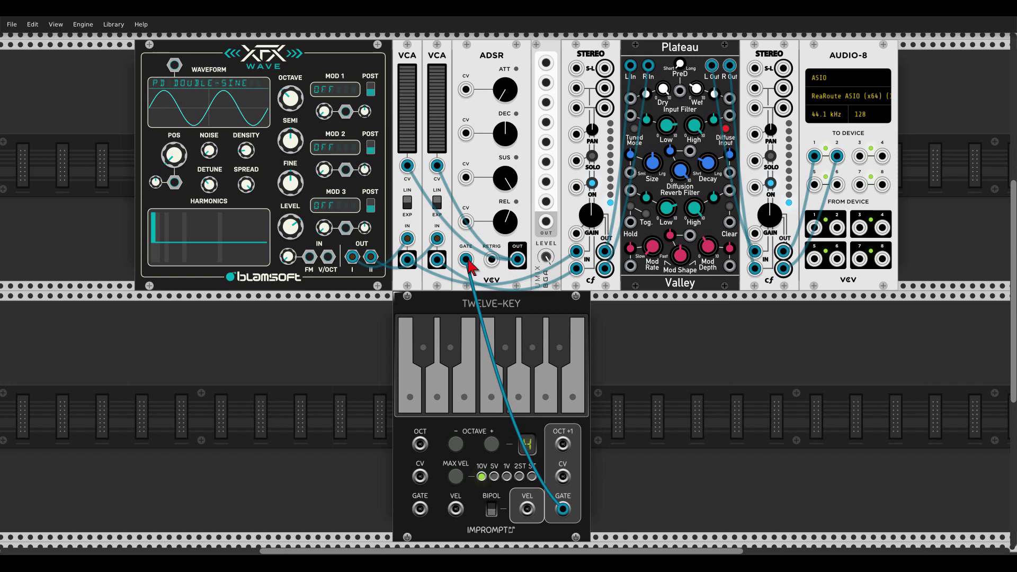
{"action": "left_click", "coordinate": [489, 405]}
{"action": "left_click", "coordinate": [488, 405]}
{"action": "left_click", "coordinate": [488, 405]}
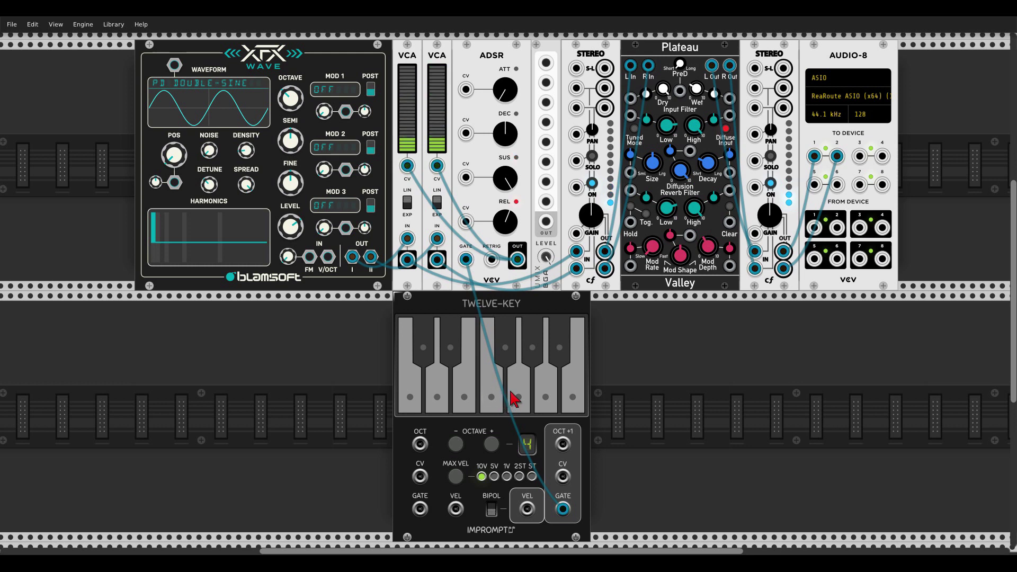
{"action": "left_click", "coordinate": [513, 398]}
{"action": "left_click", "coordinate": [512, 397]}
{"action": "left_click", "coordinate": [513, 397]}
{"action": "left_click", "coordinate": [437, 403]}
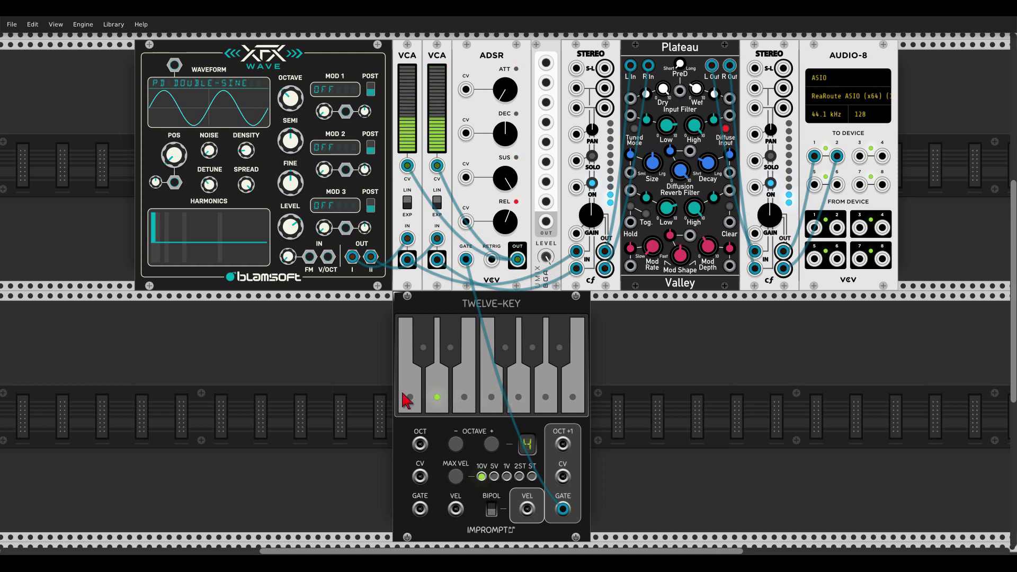
{"action": "left_click", "coordinate": [407, 401]}
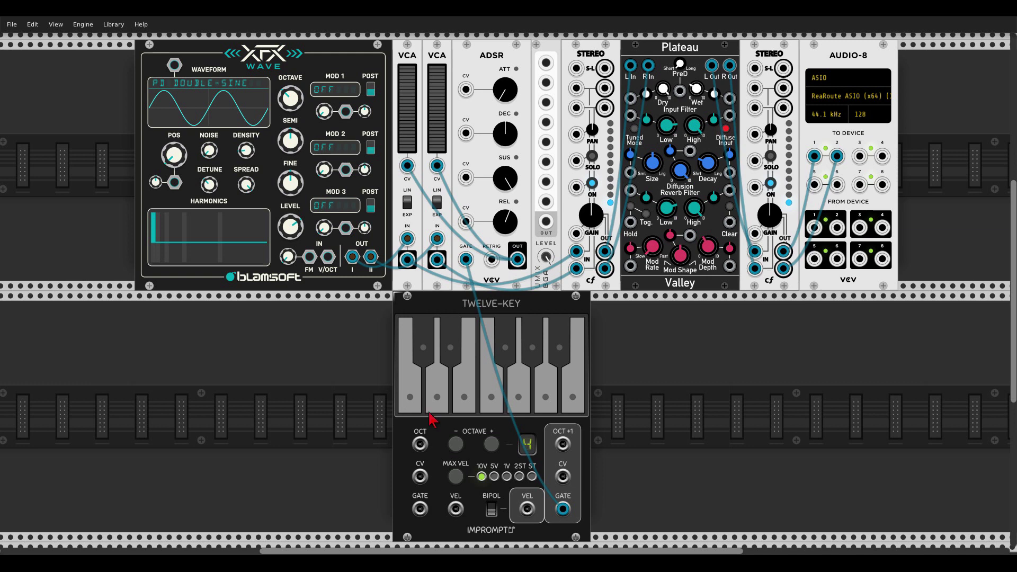
Patch the TWELVE-KEY's CV output to the XFX Wave's V/OCT input and play the white keys up and back down
{"action": "left_click_drag", "start_coordinate": [563, 476], "coordinate": [328, 258]}
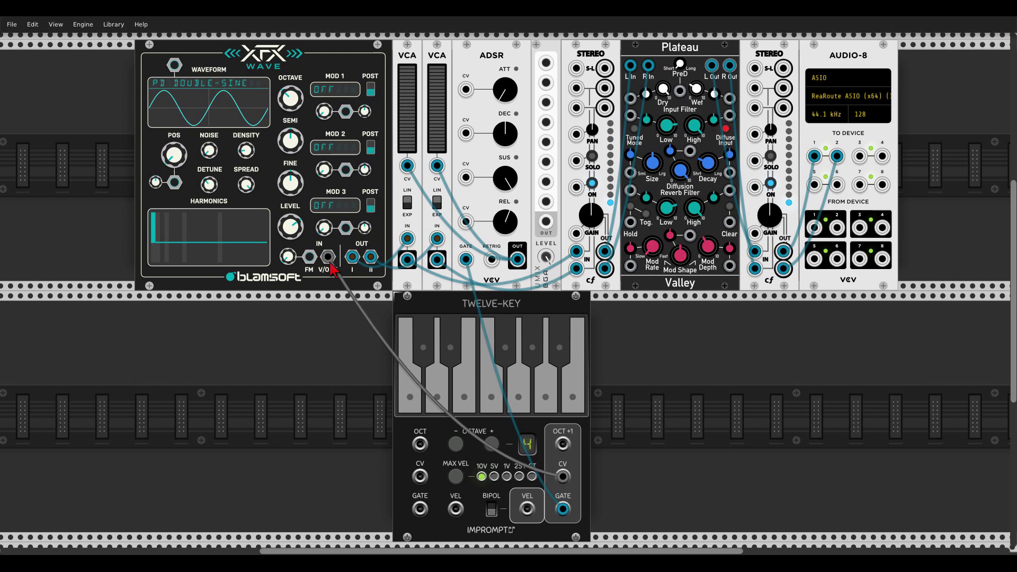
{"action": "left_click", "coordinate": [412, 395]}
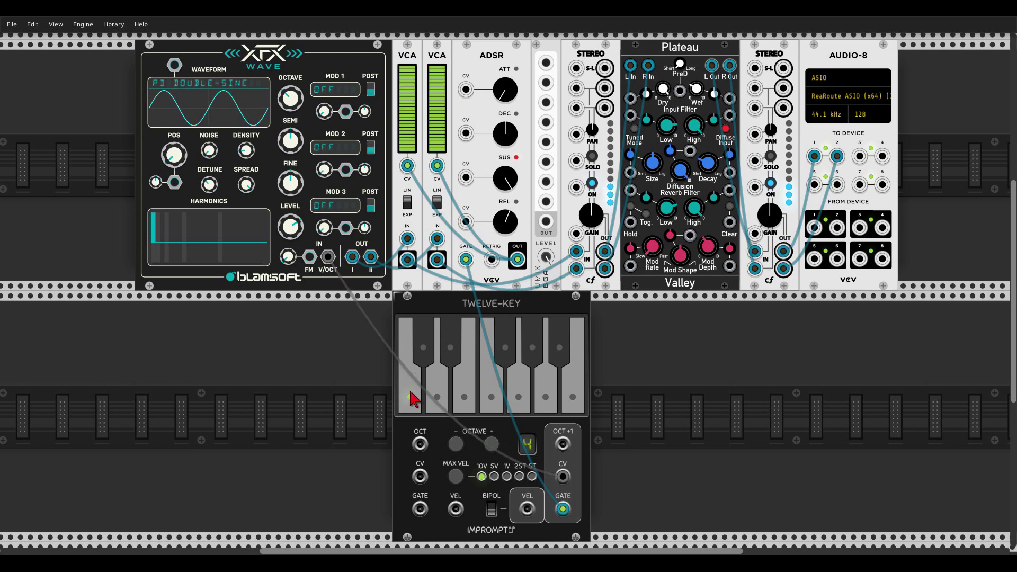
{"action": "left_click", "coordinate": [437, 394]}
{"action": "left_click", "coordinate": [461, 397]}
{"action": "left_click", "coordinate": [488, 393]}
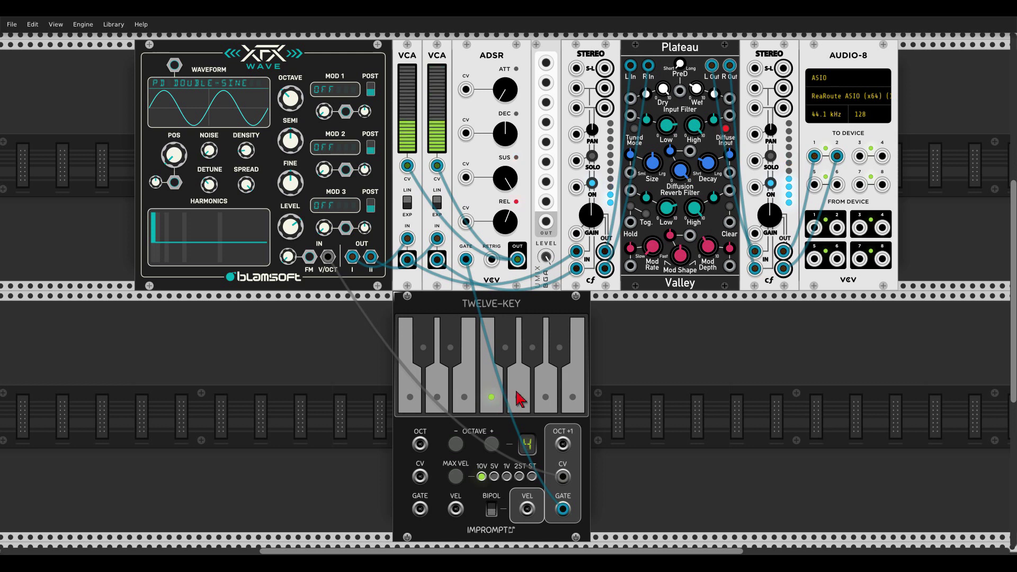
{"action": "left_click", "coordinate": [516, 394]}
{"action": "left_click", "coordinate": [490, 398]}
{"action": "left_click", "coordinate": [467, 403]}
{"action": "left_click", "coordinate": [438, 402]}
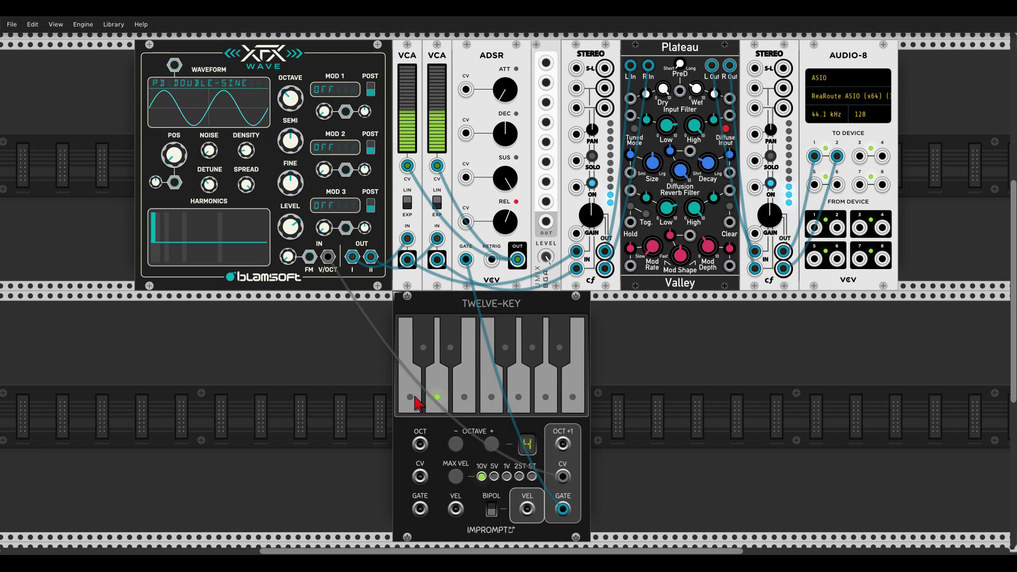
{"action": "left_click", "coordinate": [412, 403]}
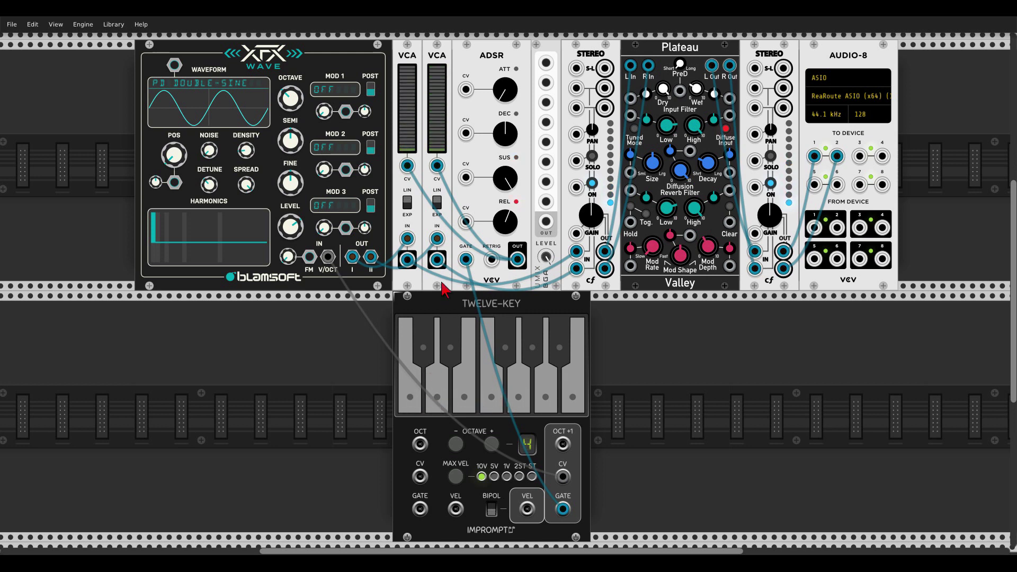
Try a longer ADSR attack of about 455 ms by playing several keys, and shorten the attack again
{"action": "mouse_move", "coordinate": [509, 101]}
{"action": "left_click_drag", "start_coordinate": [505, 90], "coordinate": [504, 66]}
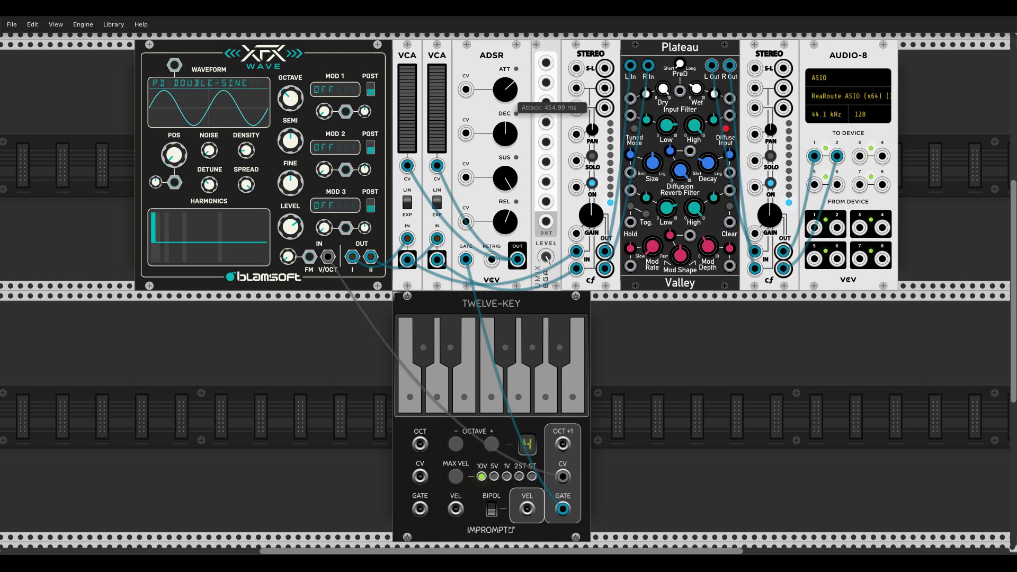
{"action": "left_click", "coordinate": [490, 410]}
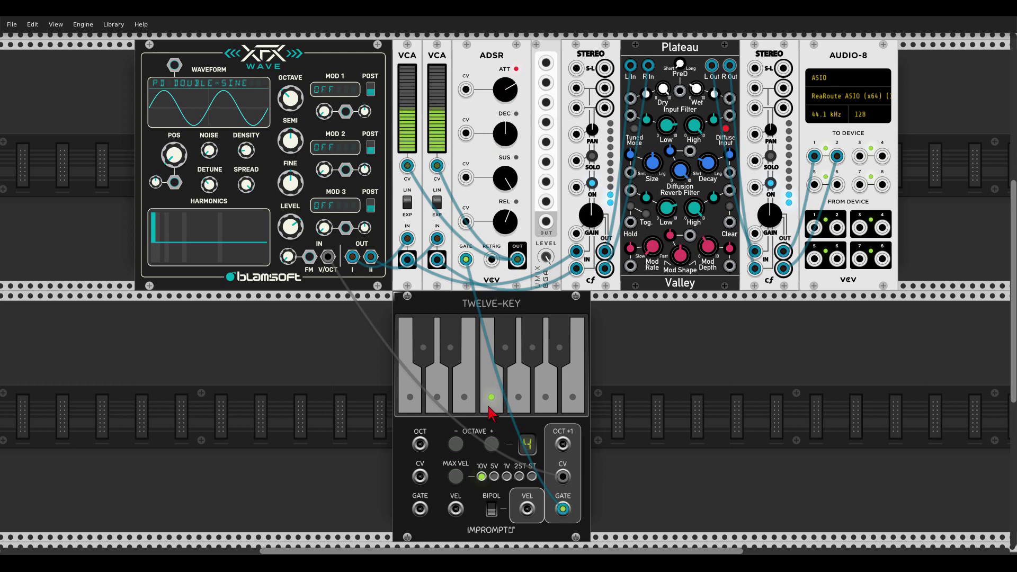
{"action": "left_click", "coordinate": [518, 405]}
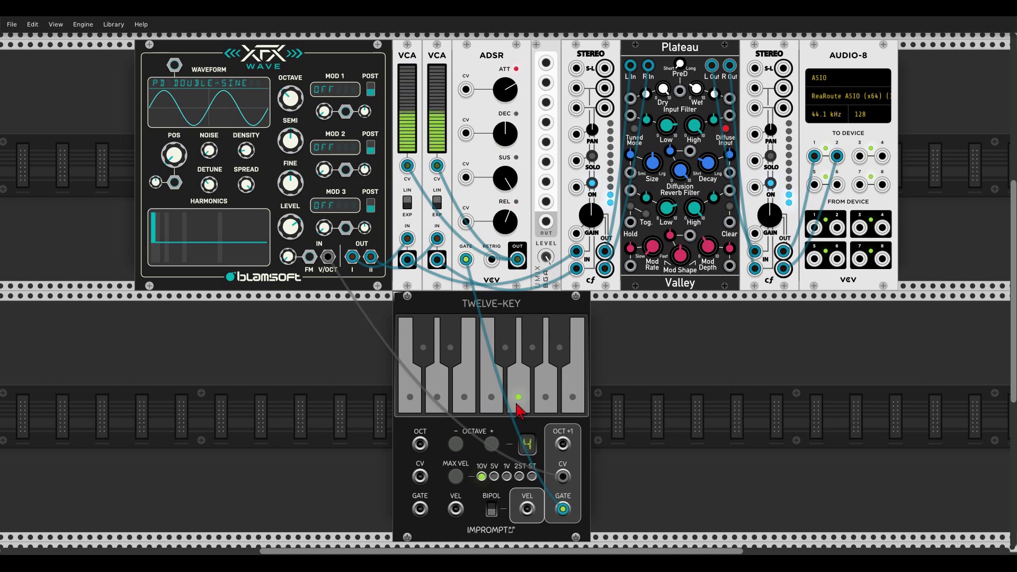
{"action": "left_click", "coordinate": [564, 351]}
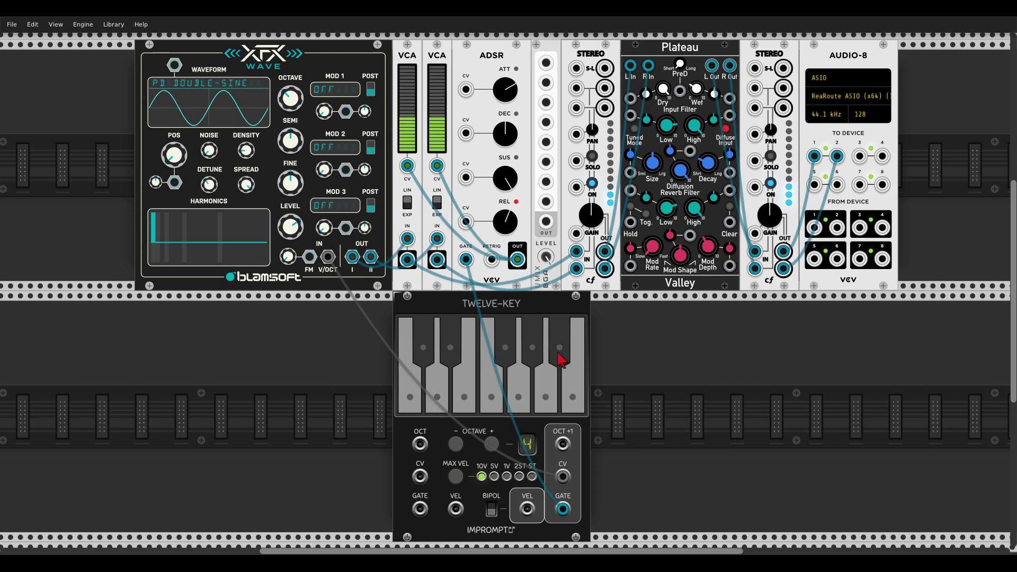
{"action": "left_click", "coordinate": [547, 404]}
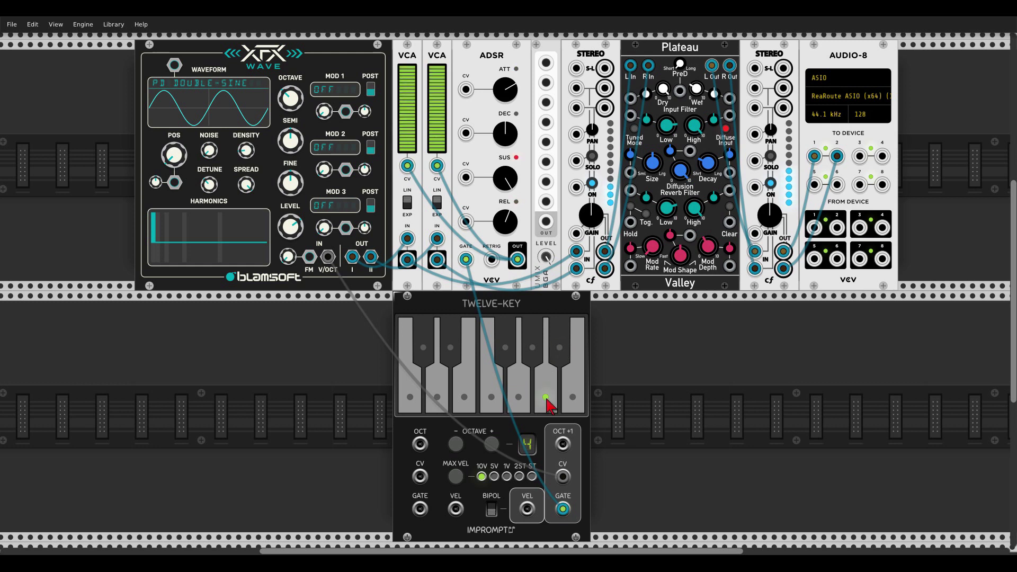
{"action": "left_click_drag", "start_coordinate": [506, 89], "coordinate": [507, 95]}
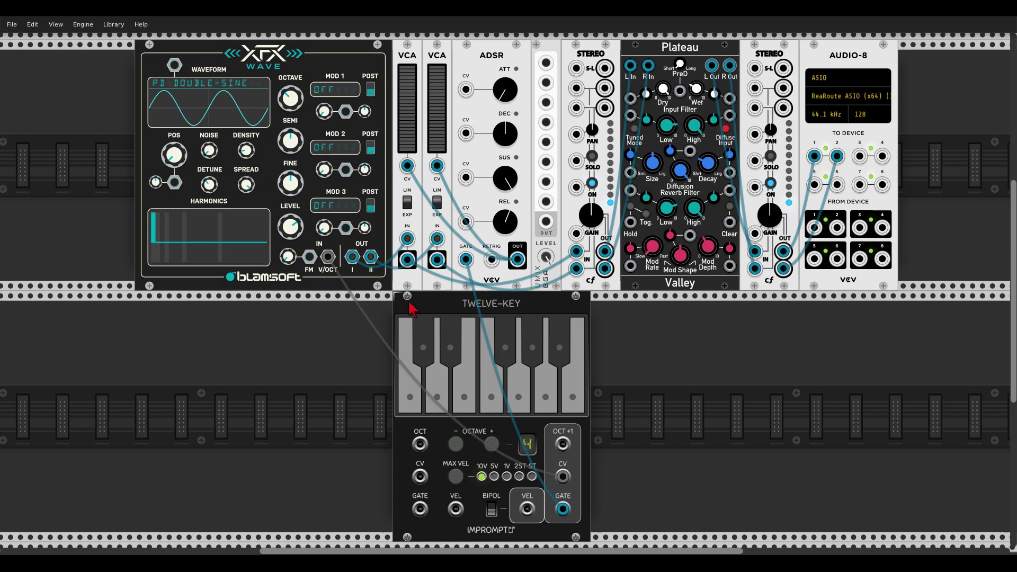
Duplicate the TWELVE-KEY module twice and arrange the three keyboards side by side with the already patched one last
{"action": "key", "text": "ctrl+d"}
{"action": "left_click_drag", "start_coordinate": [504, 312], "coordinate": [693, 311]}
{"action": "left_click_drag", "start_coordinate": [382, 310], "coordinate": [571, 312]}
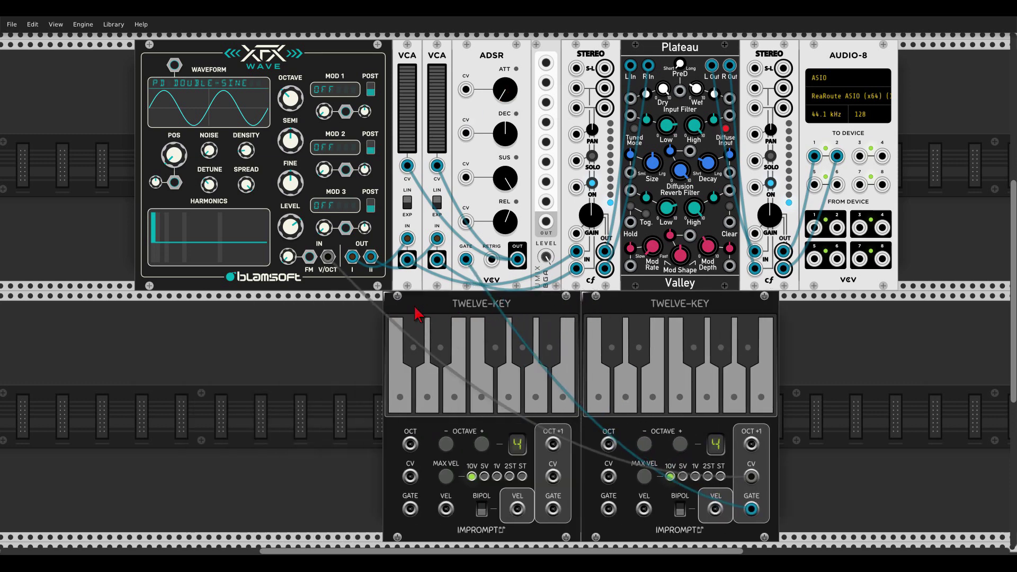
{"action": "key", "text": "ctrl+d"}
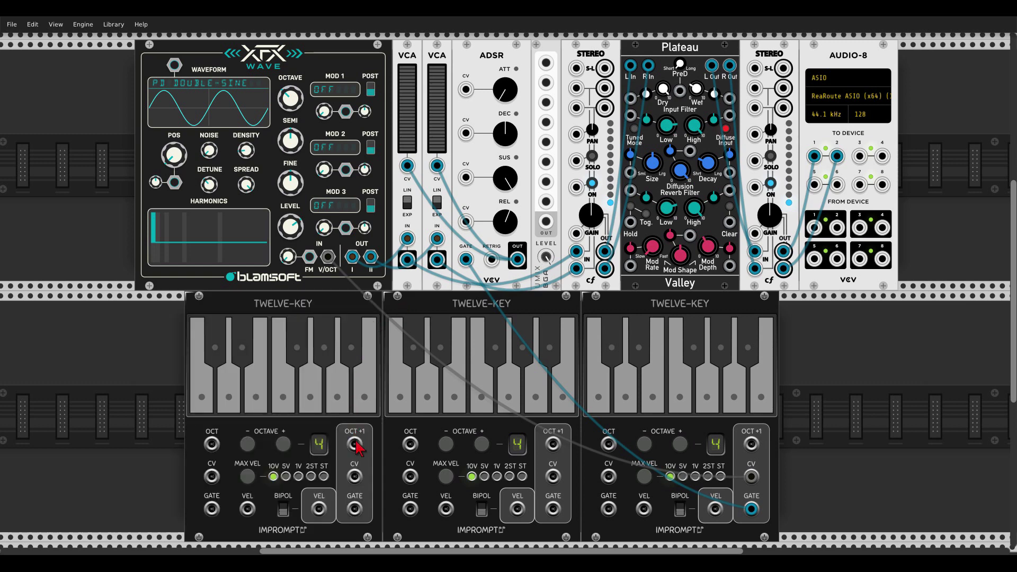
Chain the three keyboards by patching each OCT +1, CV and gate output to the matching input of the following keyboard
{"action": "left_click_drag", "start_coordinate": [354, 444], "coordinate": [410, 444]}
{"action": "left_click_drag", "start_coordinate": [552, 444], "coordinate": [609, 444]}
{"action": "left_click_drag", "start_coordinate": [354, 476], "coordinate": [410, 478]}
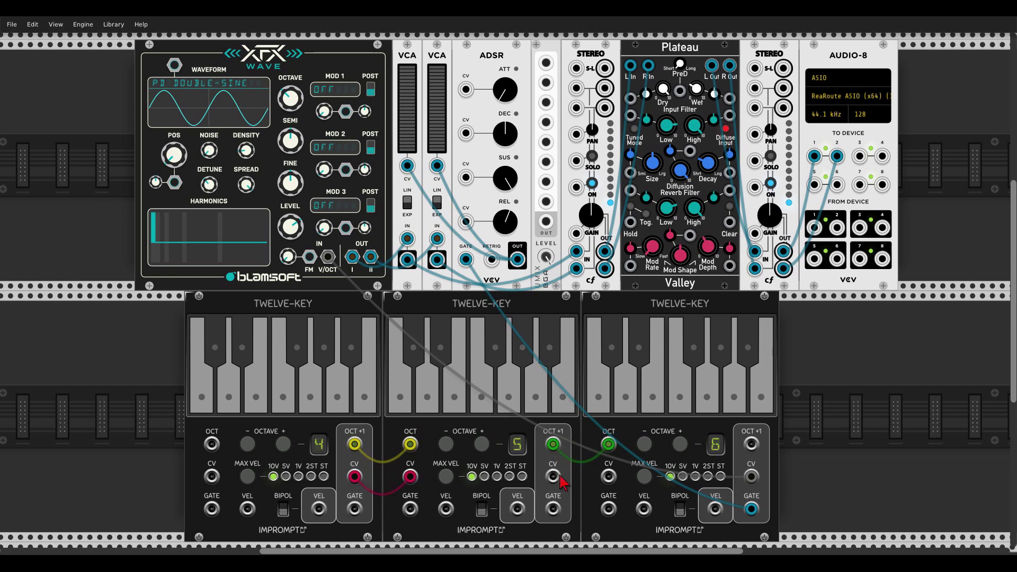
{"action": "left_click_drag", "start_coordinate": [553, 476], "coordinate": [608, 476]}
{"action": "left_click_drag", "start_coordinate": [354, 509], "coordinate": [410, 509]}
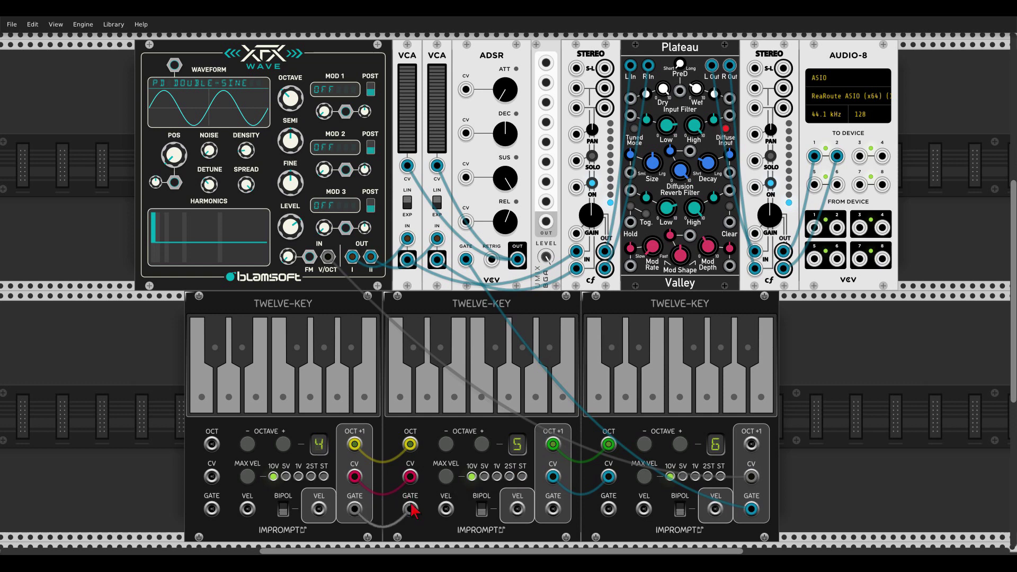
{"action": "left_click_drag", "start_coordinate": [553, 509], "coordinate": [608, 509]}
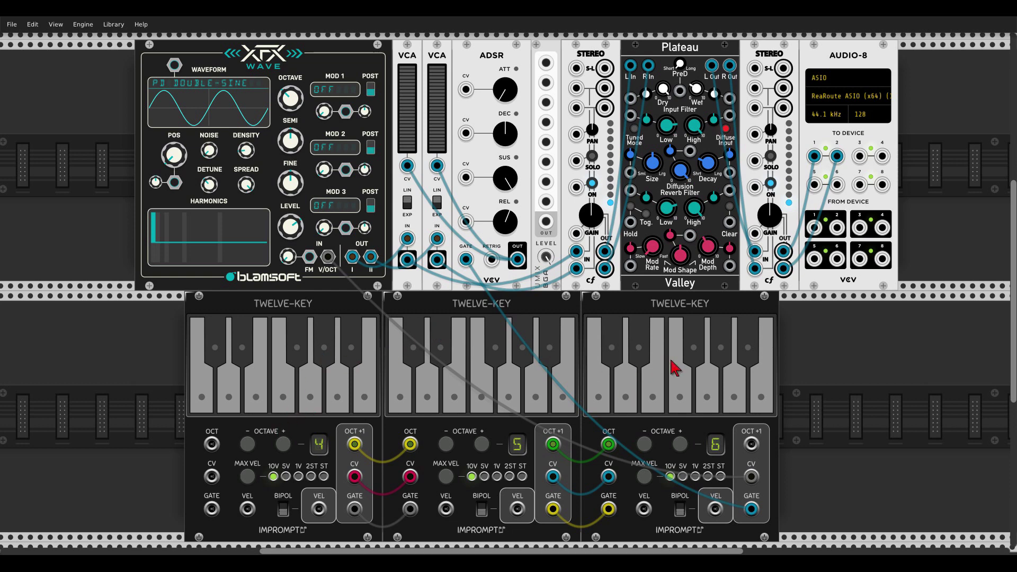
Set the first keyboard's octave to 3
{"action": "left_click", "coordinate": [248, 445]}
{"action": "left_click", "coordinate": [247, 445]}
{"action": "left_click", "coordinate": [284, 445]}
Play notes up and down across all three chained keyboards to check the octave range
{"action": "left_click", "coordinate": [205, 401]}
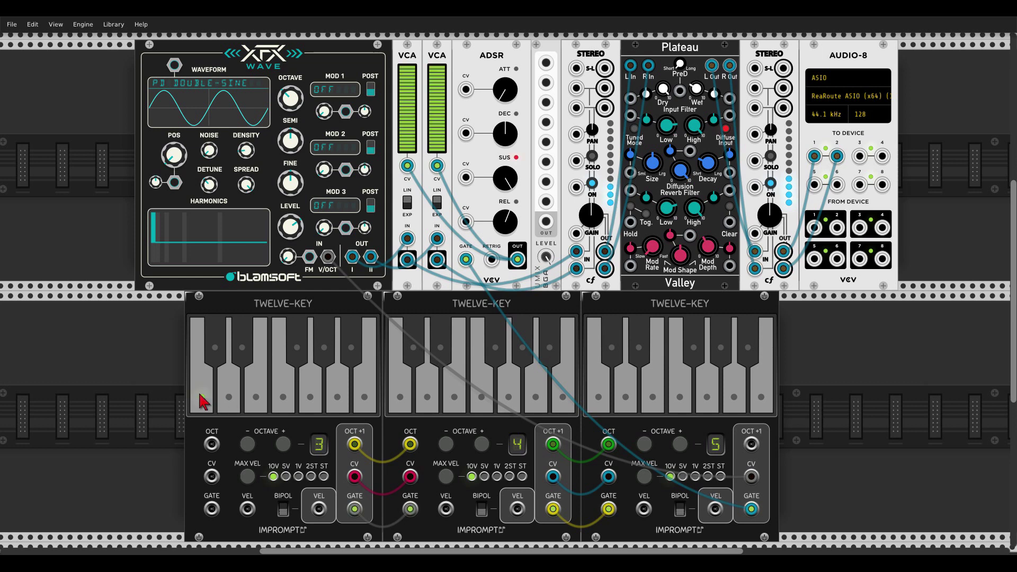
{"action": "left_click", "coordinate": [448, 401]}
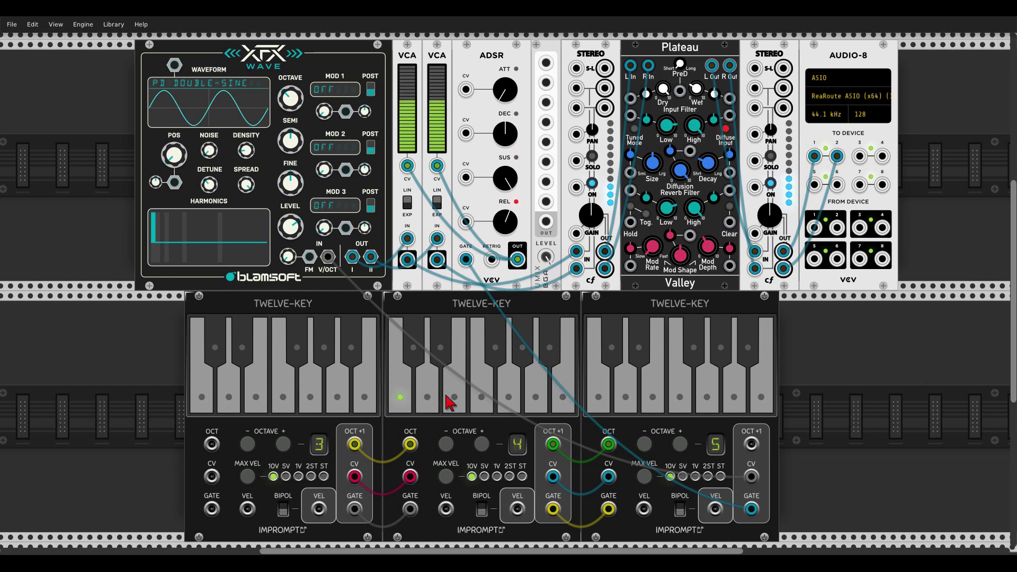
{"action": "left_click", "coordinate": [491, 405]}
{"action": "left_click", "coordinate": [597, 402]}
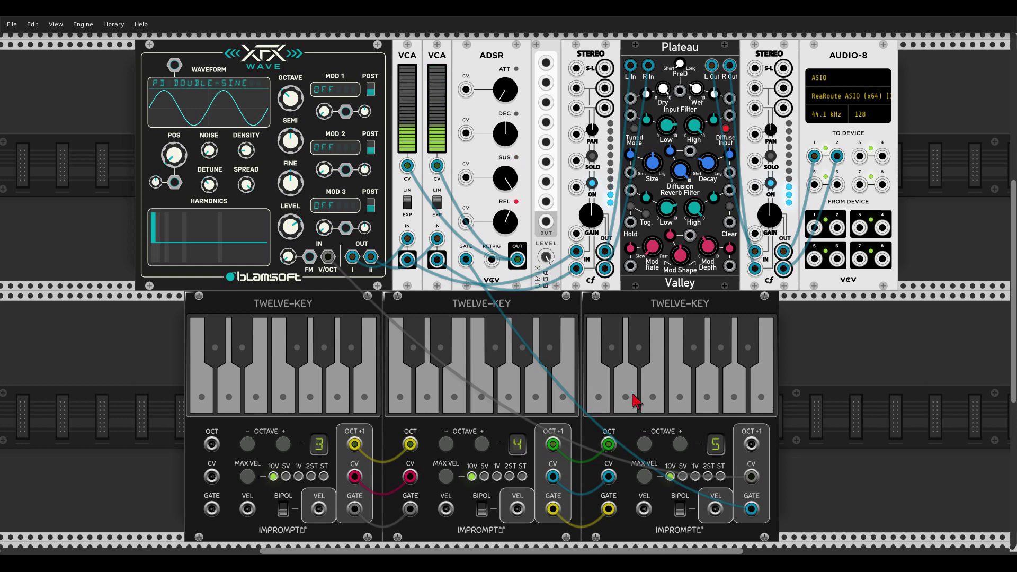
{"action": "left_click", "coordinate": [648, 401]}
{"action": "left_click", "coordinate": [706, 394]}
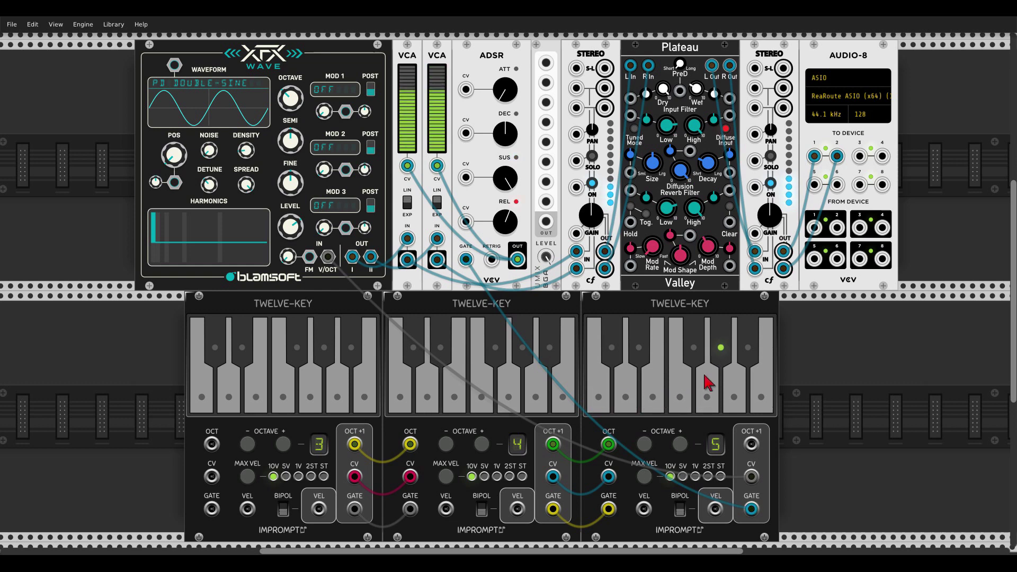
{"action": "left_click", "coordinate": [625, 401]}
{"action": "left_click", "coordinate": [518, 400]}
{"action": "left_click", "coordinate": [441, 349]}
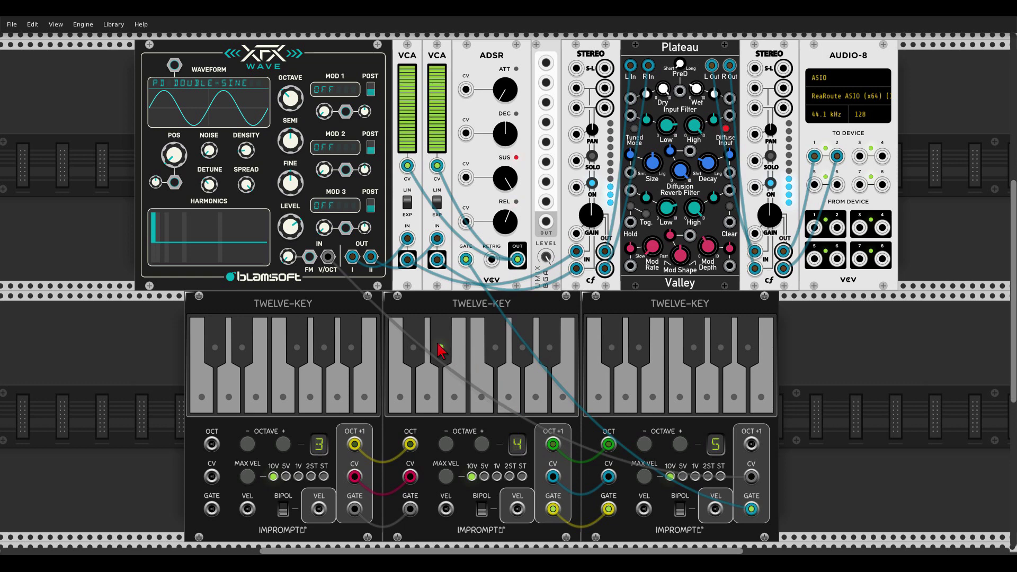
{"action": "left_click", "coordinate": [311, 400]}
{"action": "left_click", "coordinate": [201, 398]}
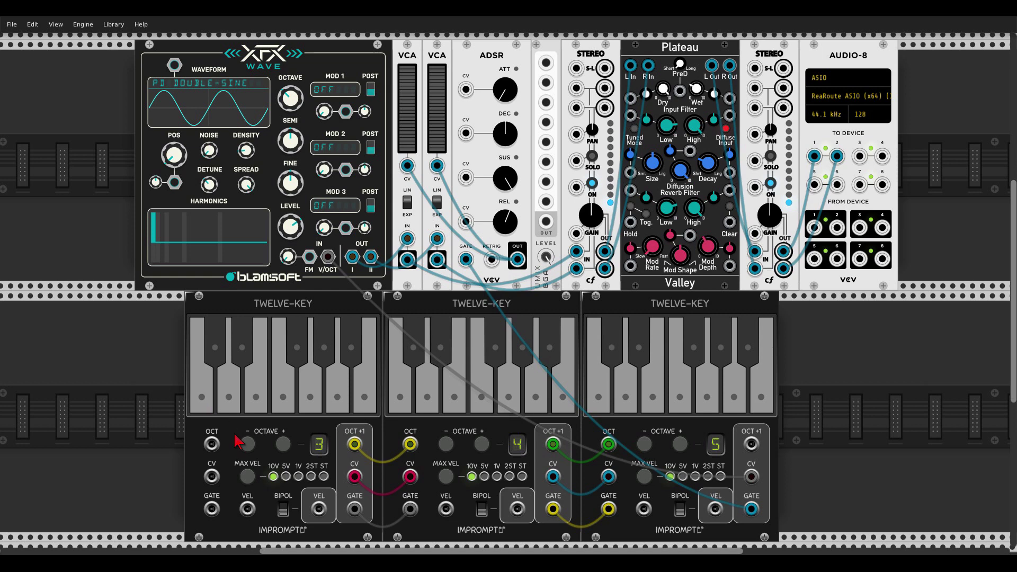
Chain the velocity output through all three keyboards and patch the last one to the XFX Wave's position input
{"action": "left_click_drag", "start_coordinate": [318, 509], "coordinate": [446, 509]}
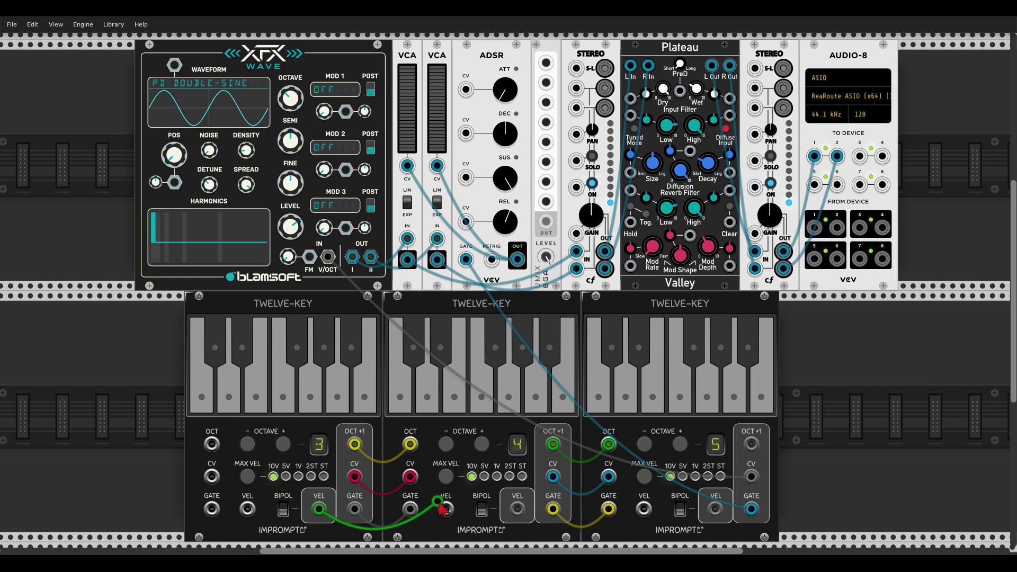
{"action": "left_click_drag", "start_coordinate": [516, 509], "coordinate": [643, 509]}
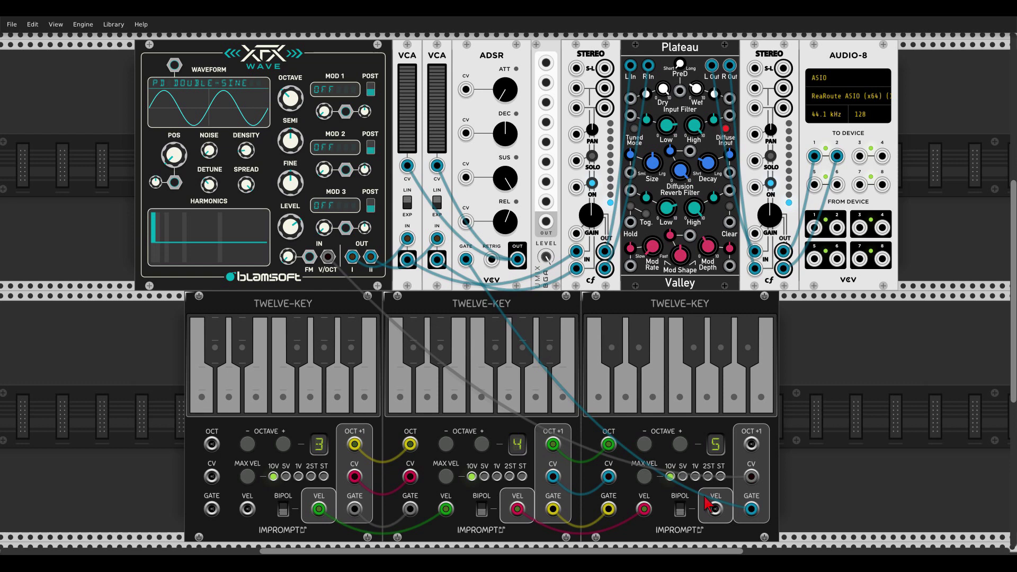
{"action": "left_click_drag", "start_coordinate": [715, 509], "coordinate": [175, 183]}
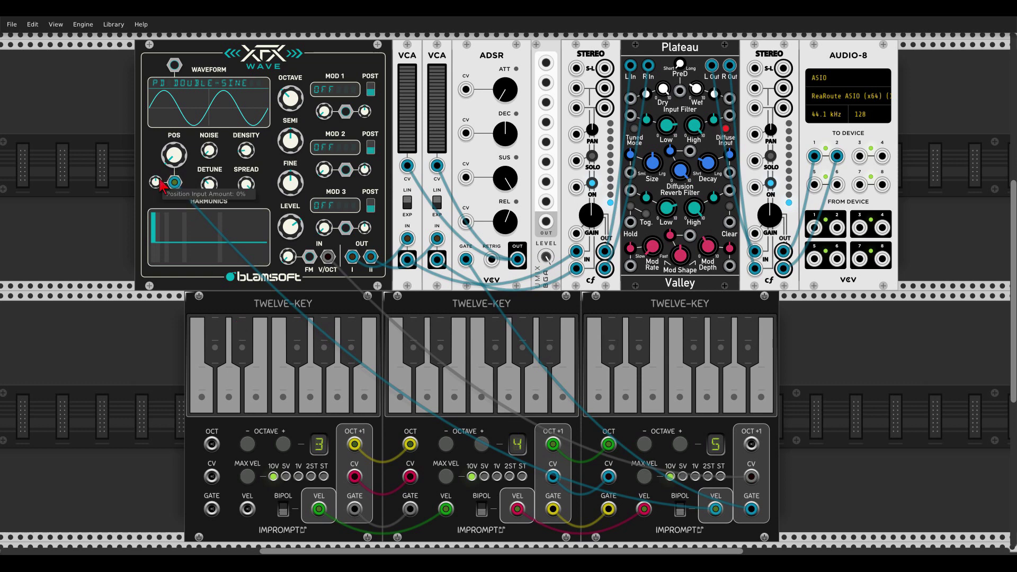
Set the XFX Wave's Position Input Amount to 100% and play first-keyboard keys at different heights to vary the velocity
{"action": "left_click_drag", "start_coordinate": [157, 183], "coordinate": [158, 187]}
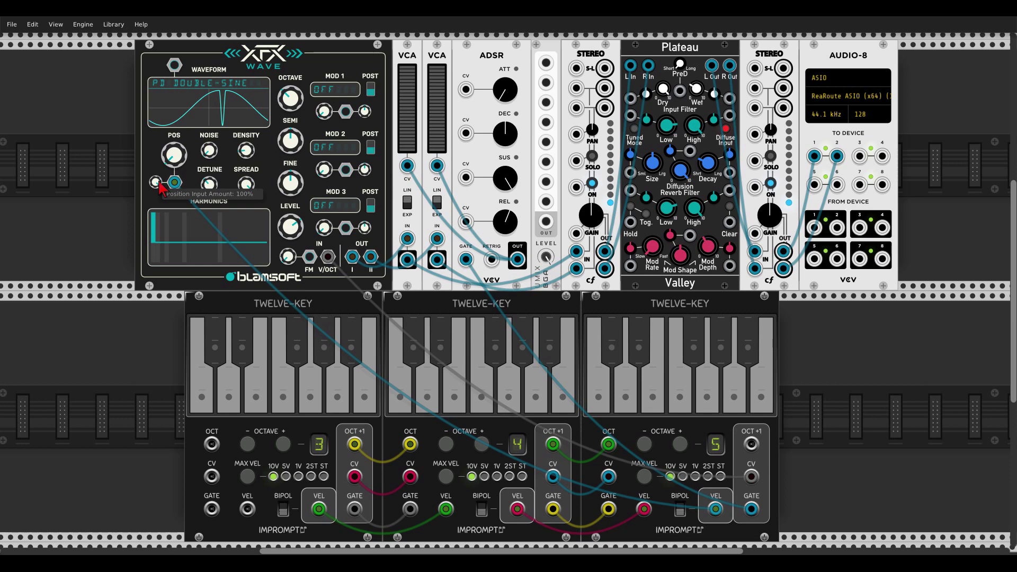
{"action": "left_click", "coordinate": [243, 344]}
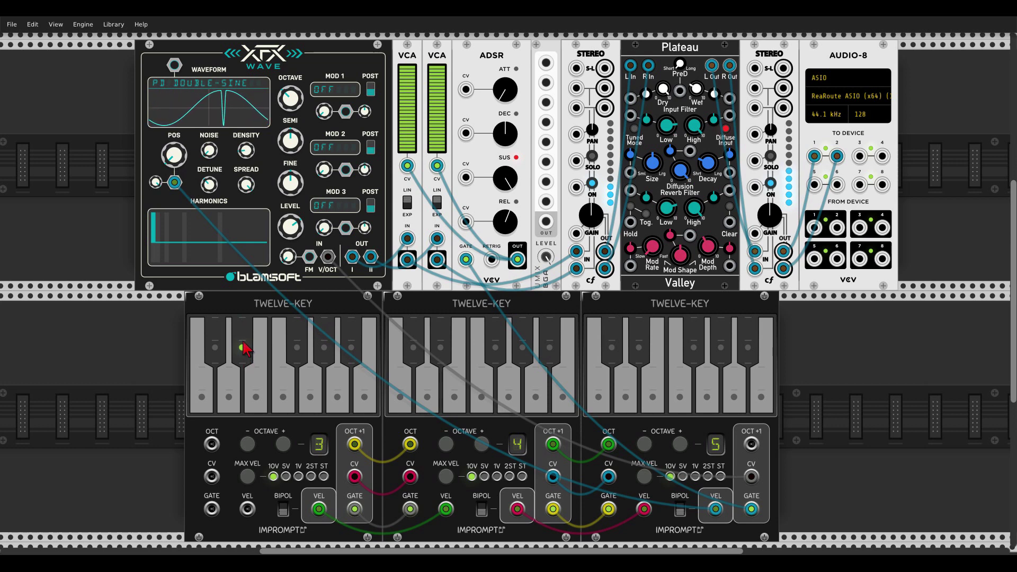
{"action": "left_click_drag", "start_coordinate": [246, 331], "coordinate": [249, 324]}
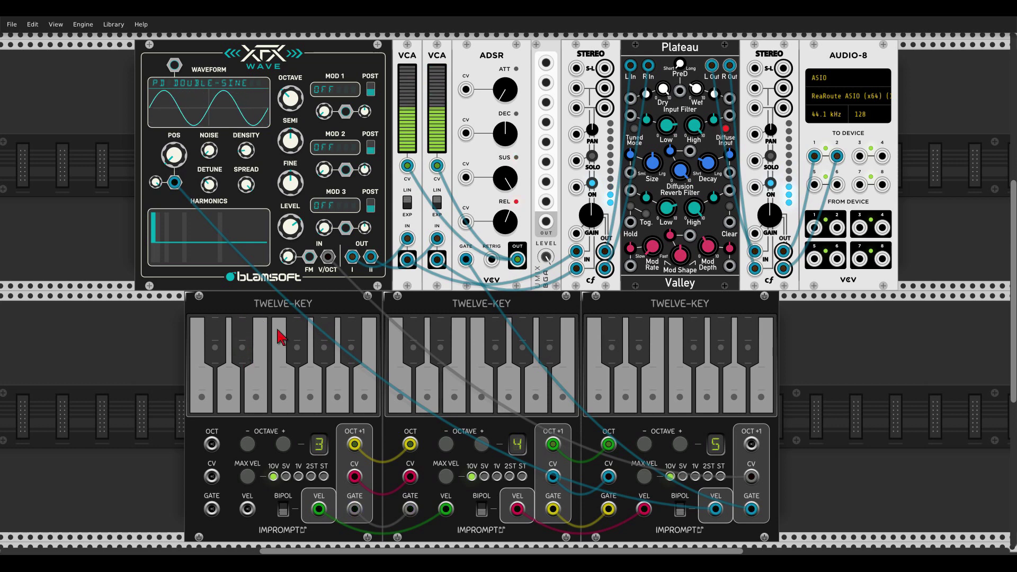
{"action": "left_click", "coordinate": [310, 380]}
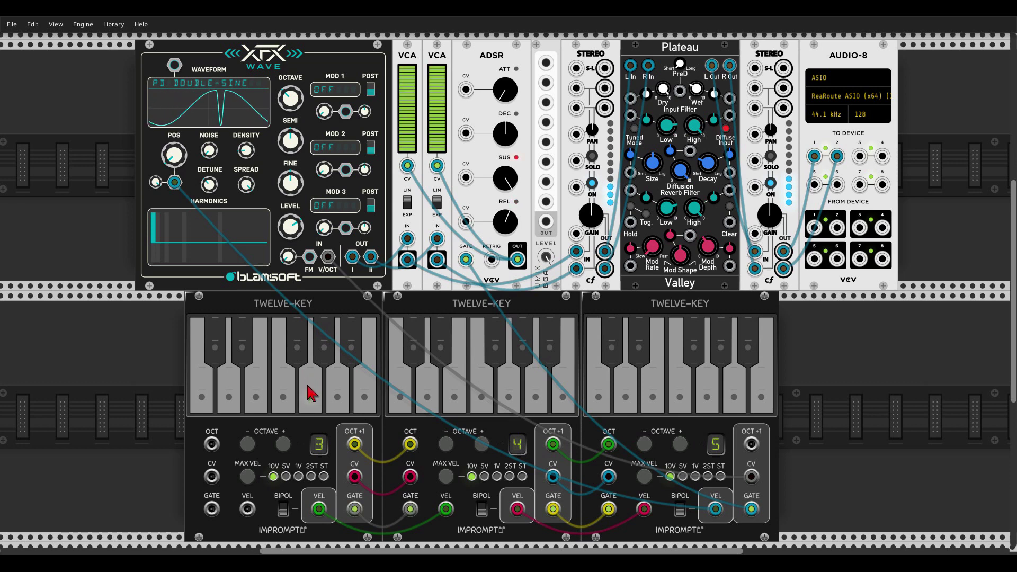
{"action": "left_click", "coordinate": [352, 342]}
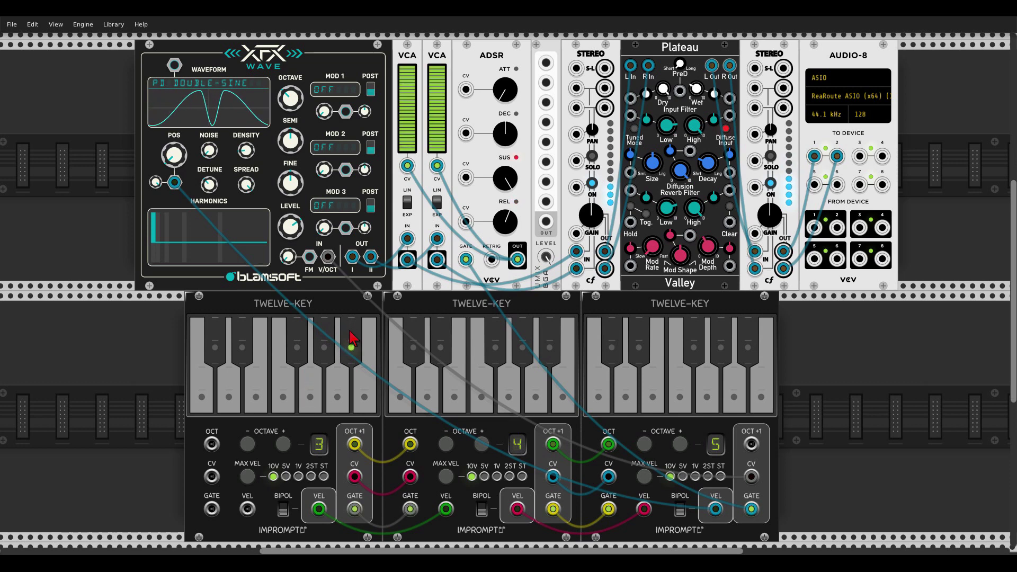
Play the lowest white keys of the second keyboard at different heights to vary the velocity
{"action": "left_click", "coordinate": [431, 378]}
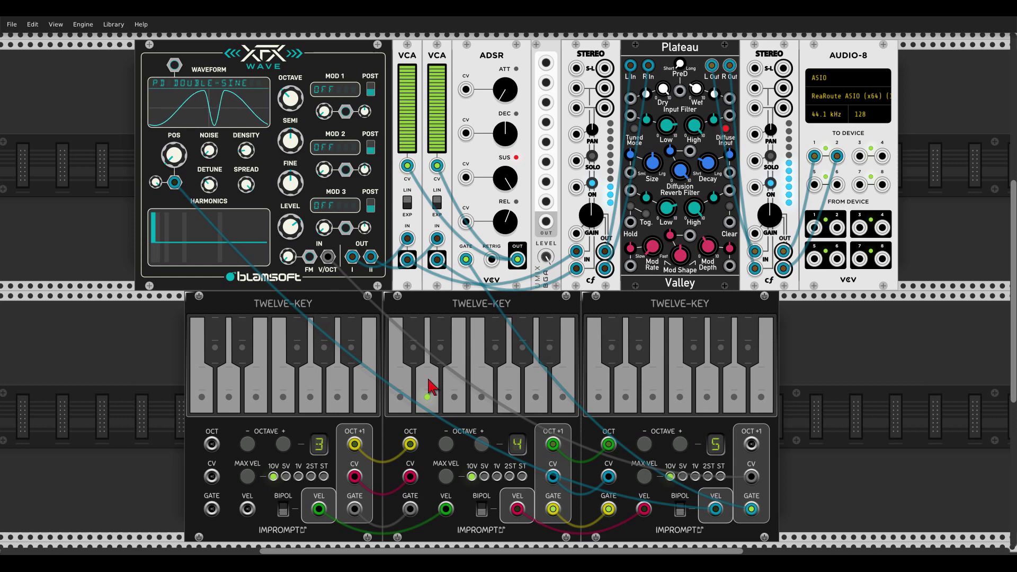
{"action": "left_click", "coordinate": [403, 374]}
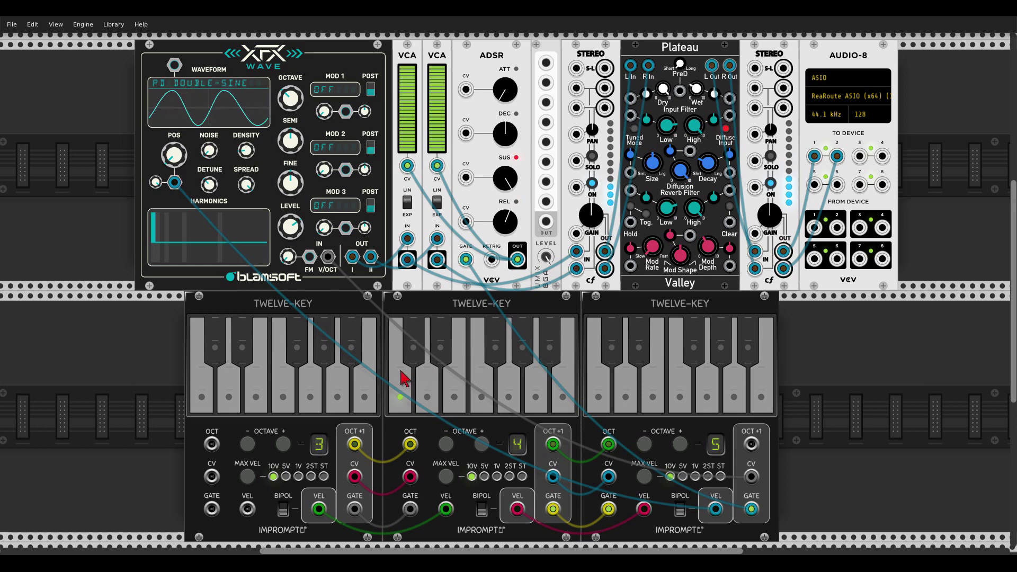
{"action": "left_click_drag", "start_coordinate": [403, 378], "coordinate": [401, 370]}
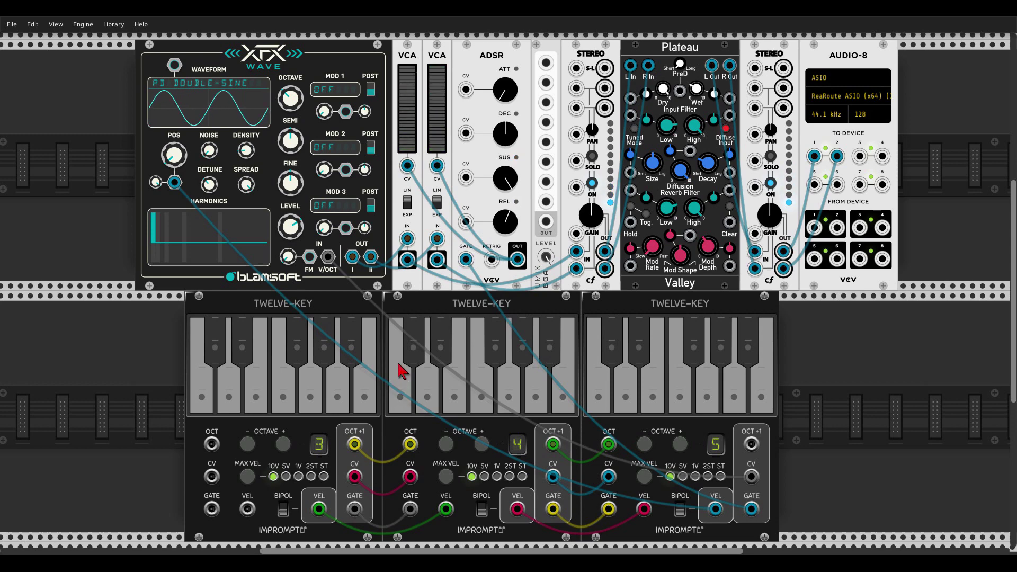
Enable Link velocity settings from left on the chained TWELVE-KEY keyboards
{"action": "right_click", "coordinate": [323, 304]}
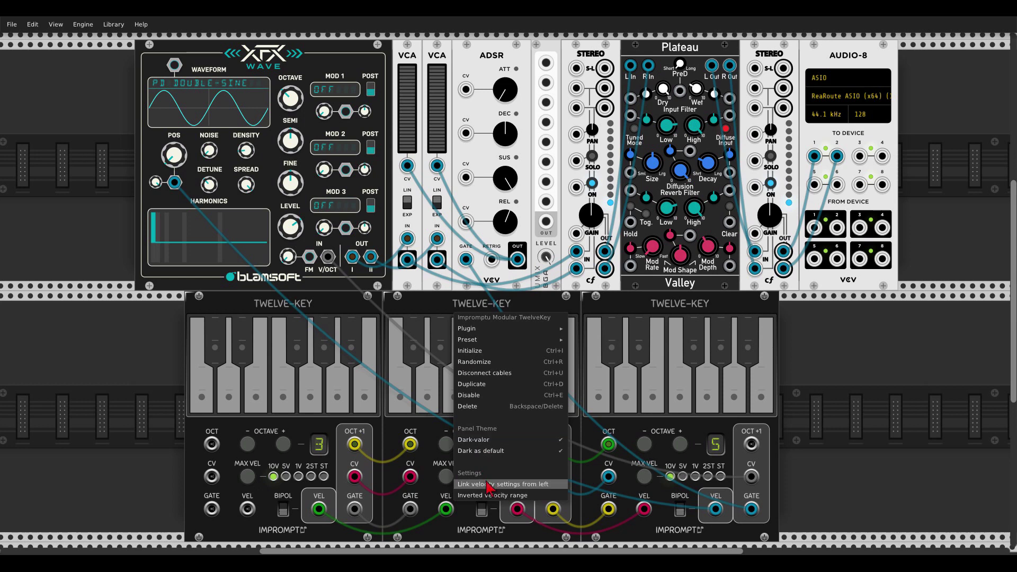
{"action": "left_click", "coordinate": [497, 487]}
{"action": "right_click", "coordinate": [639, 310]}
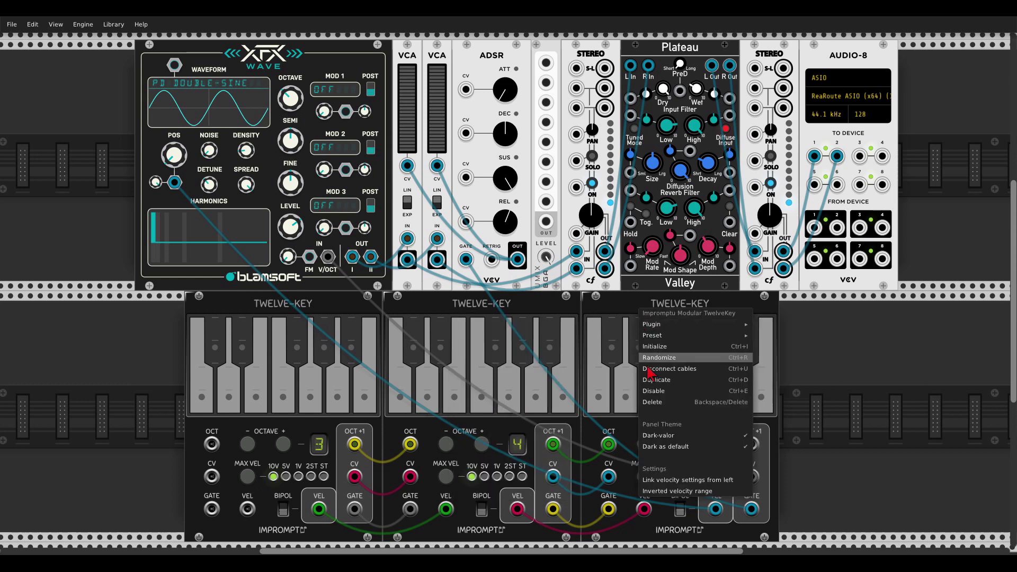
{"action": "left_click", "coordinate": [675, 480]}
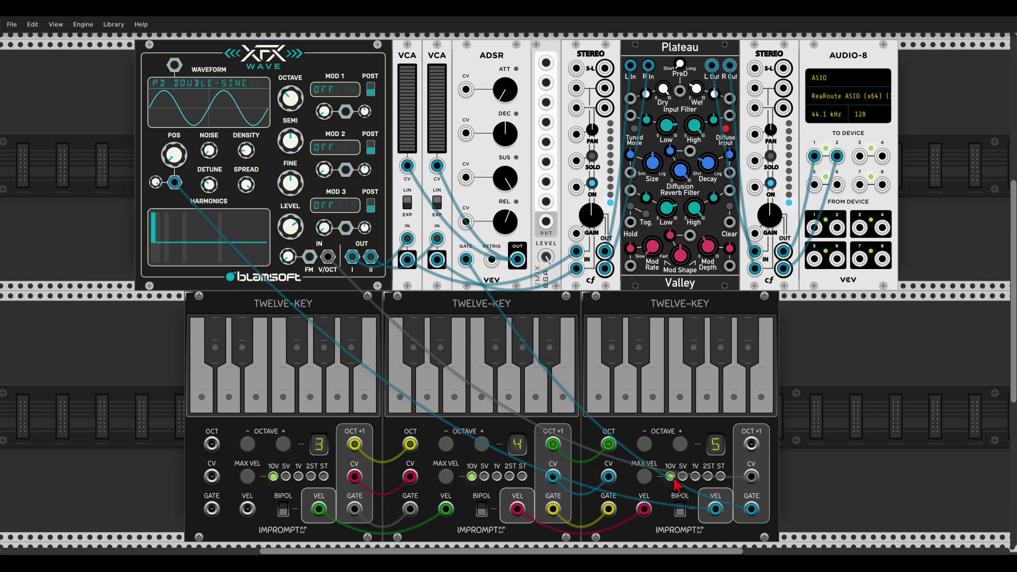
Enable Inverted velocity range on the first keyboard and check that setting on the second and third keyboards
{"action": "right_click", "coordinate": [313, 310]}
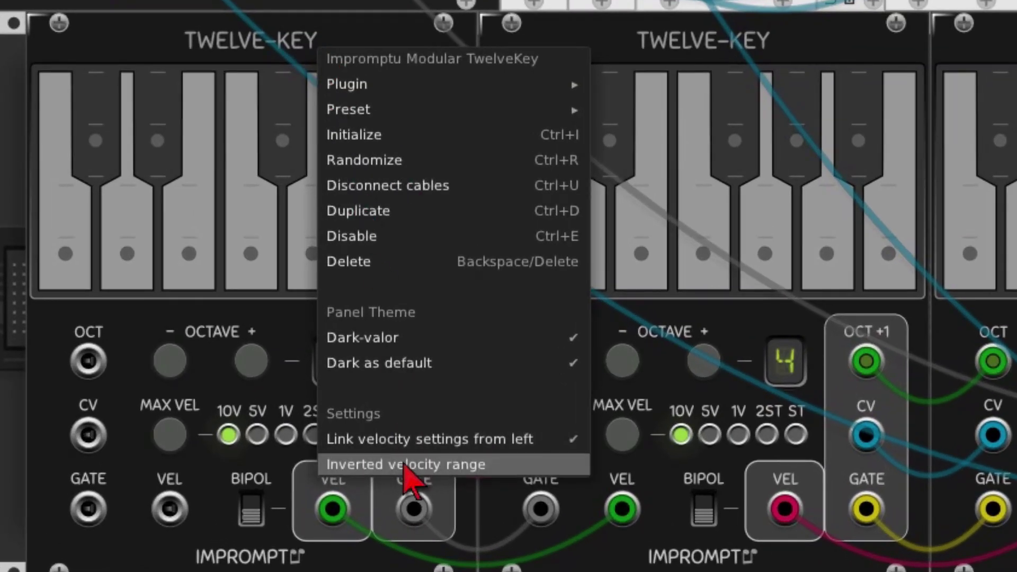
{"action": "left_click", "coordinate": [404, 465]}
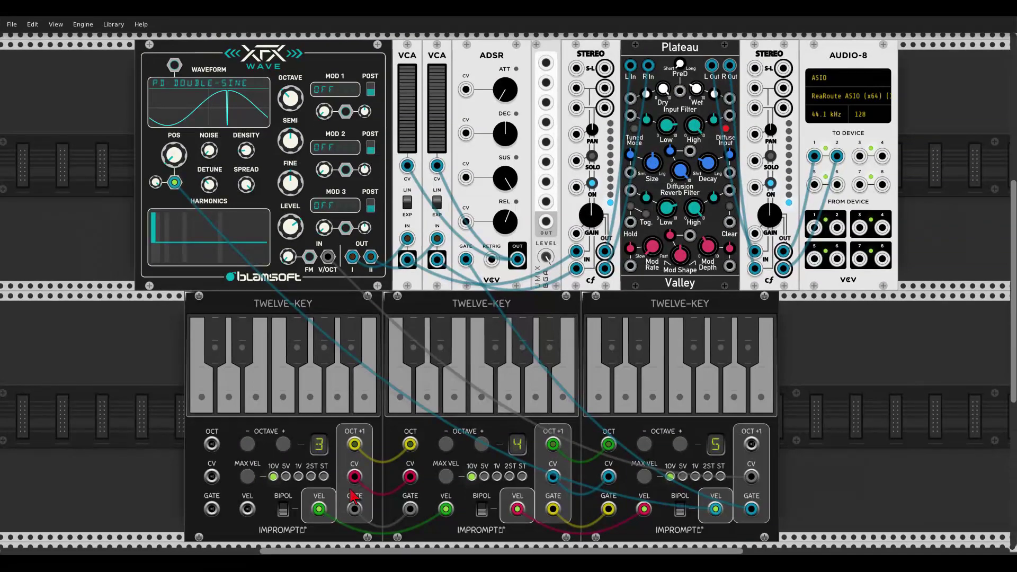
{"action": "right_click", "coordinate": [468, 312]}
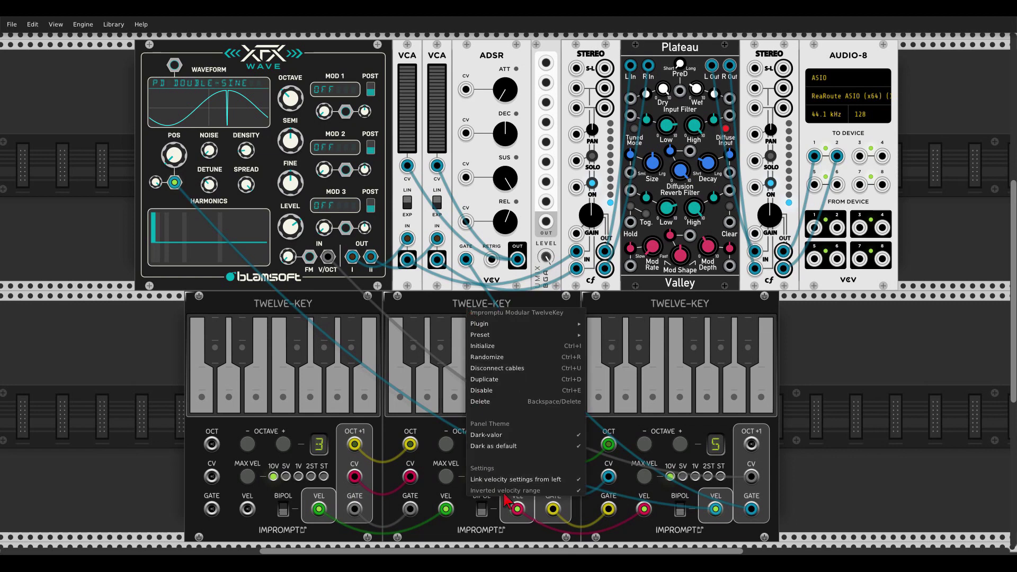
{"action": "left_click", "coordinate": [650, 299]}
{"action": "right_click", "coordinate": [650, 298]}
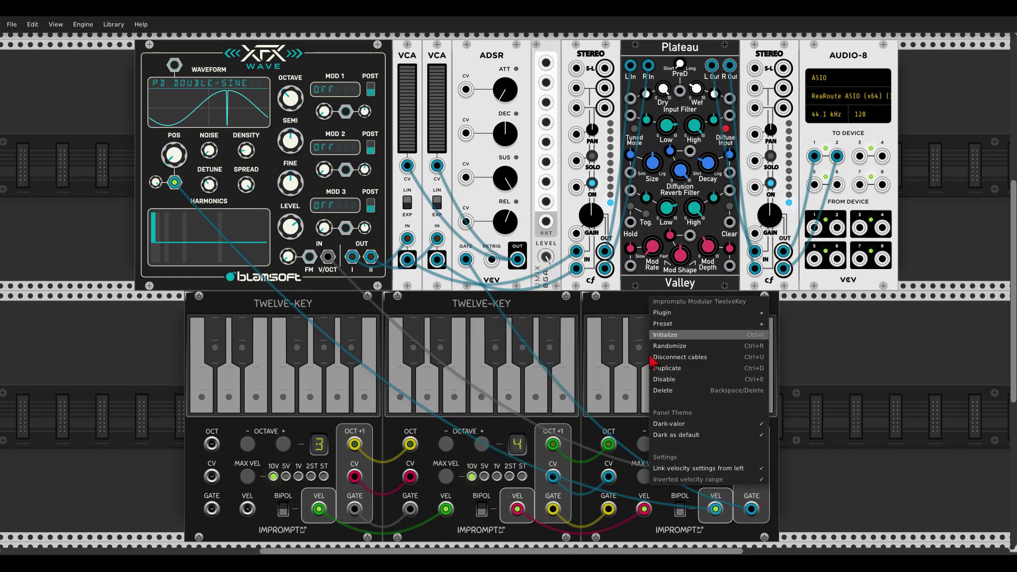
{"action": "left_click", "coordinate": [616, 306]}
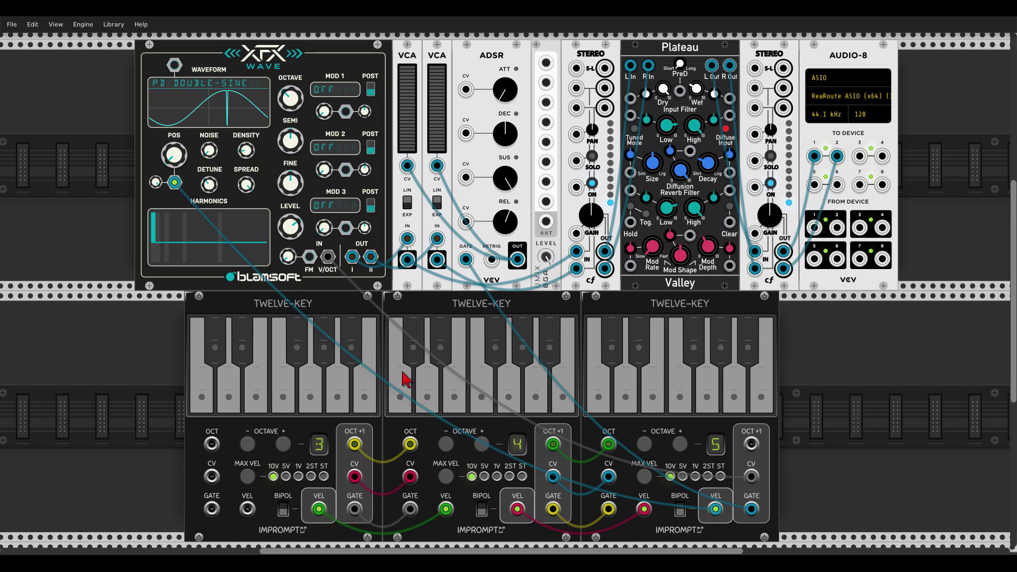
Play white keys near their lower ends across all three keyboards to test the inverted velocity range
{"action": "left_click", "coordinate": [336, 411]}
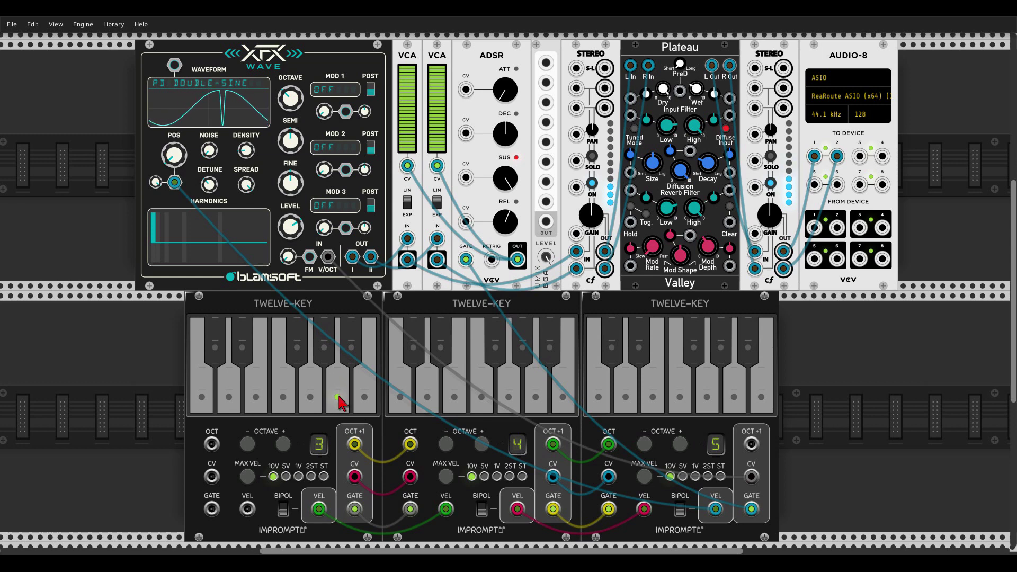
{"action": "left_click", "coordinate": [431, 393]}
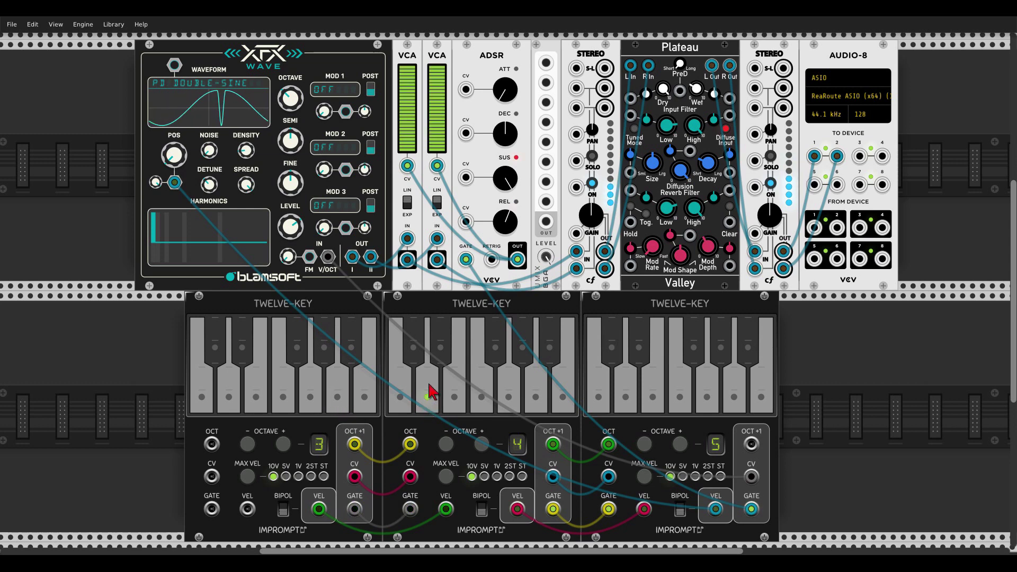
{"action": "left_click", "coordinate": [509, 398]}
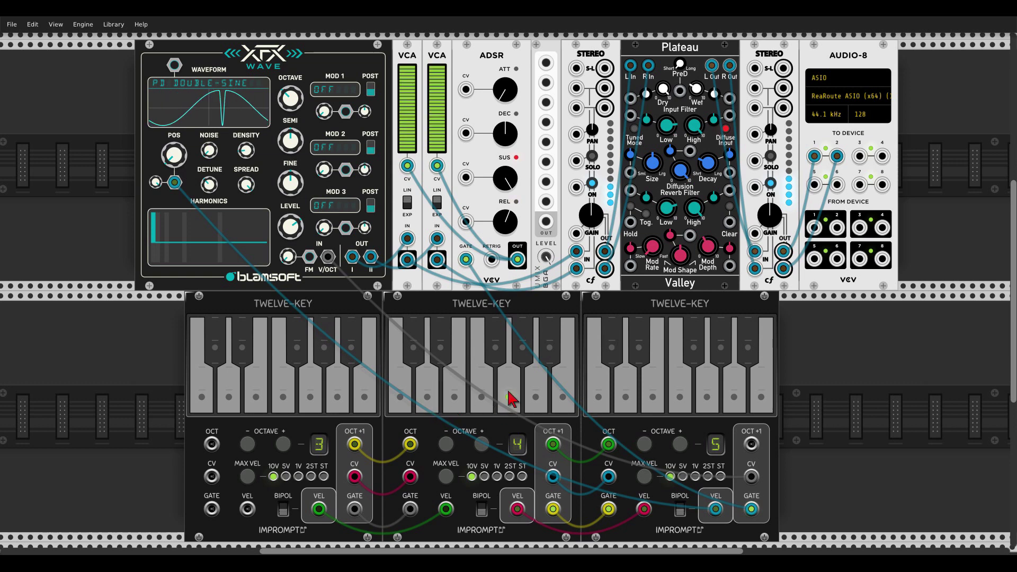
{"action": "left_click", "coordinate": [600, 406]}
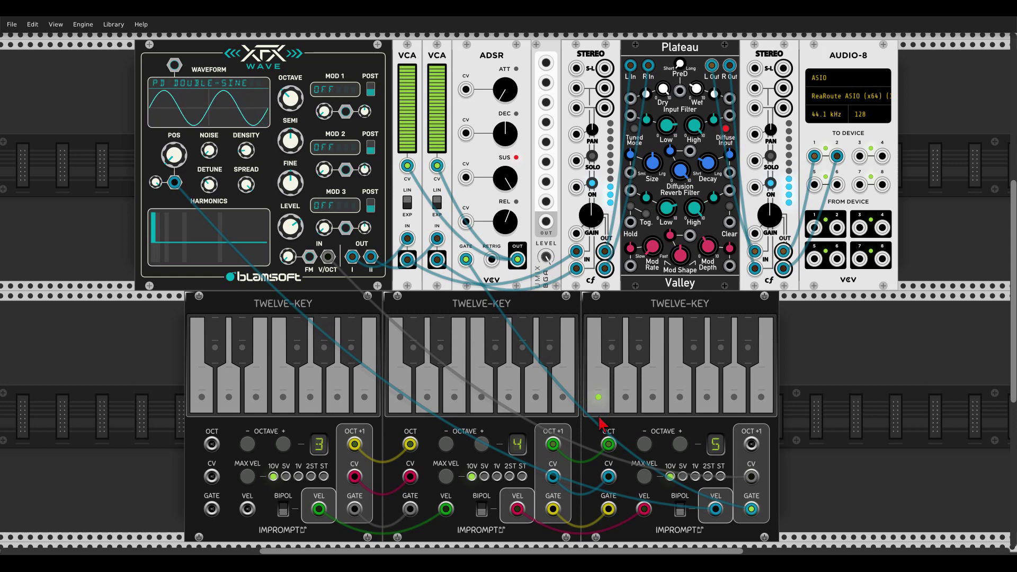
{"action": "left_click_drag", "start_coordinate": [599, 418], "coordinate": [599, 418]}
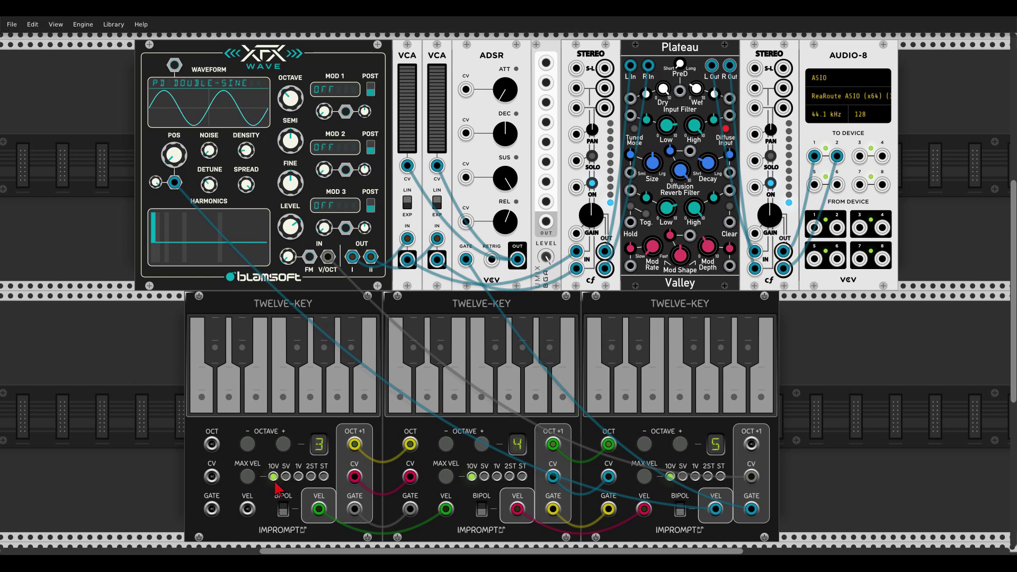
Set the first keyboard's maximum velocity to 1V and play a few notes on the first and second keyboards
{"action": "left_click", "coordinate": [246, 478]}
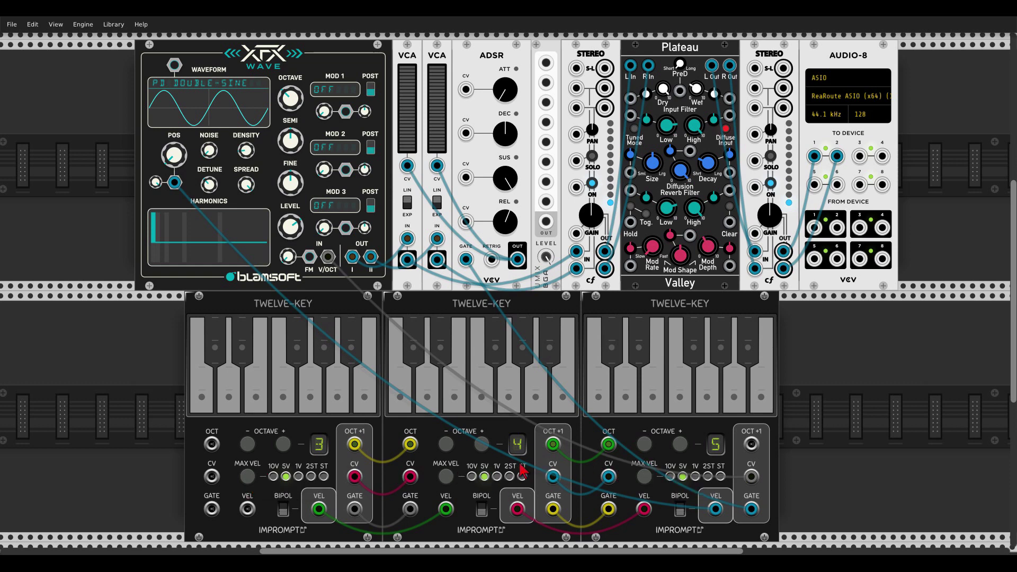
{"action": "left_click", "coordinate": [252, 478]}
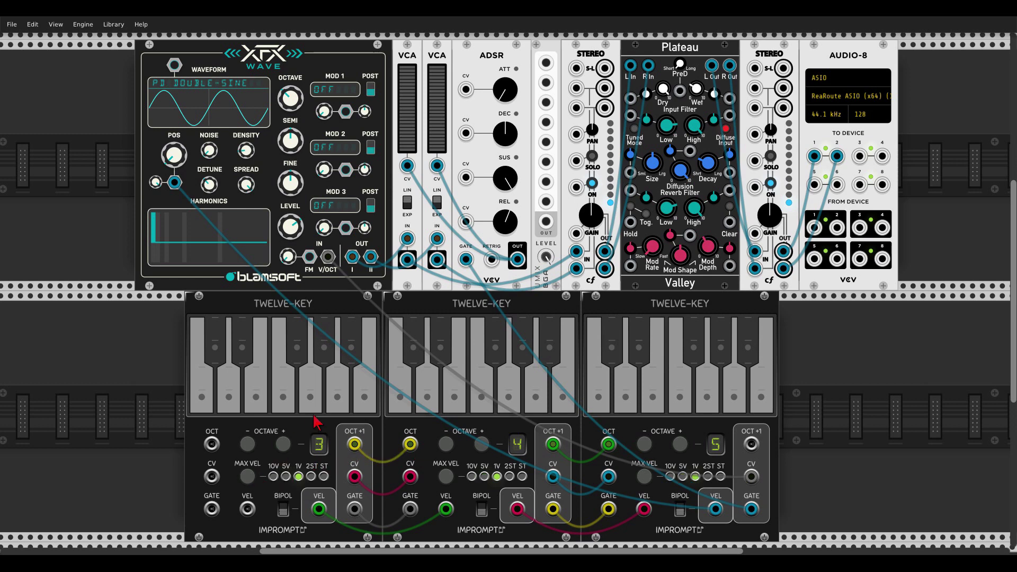
{"action": "left_click", "coordinate": [311, 399]}
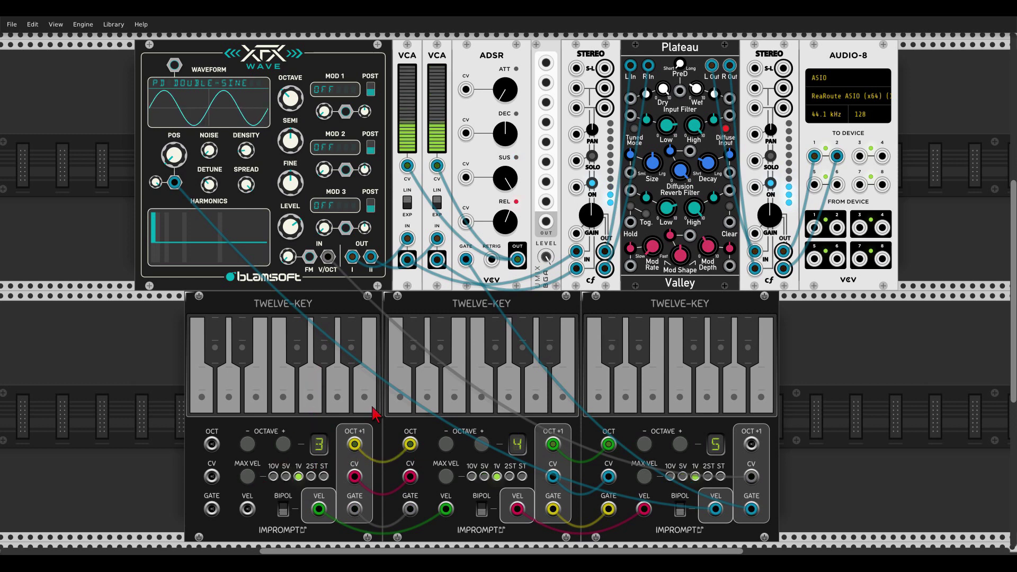
{"action": "left_click", "coordinate": [427, 398]}
{"action": "left_click", "coordinate": [481, 396]}
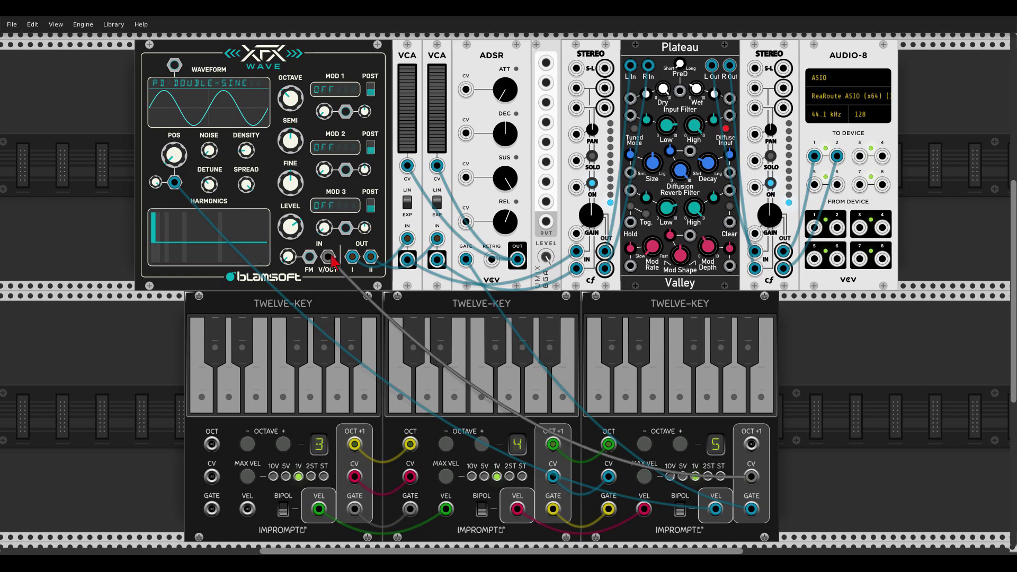
Mix the third keyboard's CV and velocity outputs in the Bogaudio UMIX and feed its output to the XFX Wave's V/OCT input
{"action": "left_click_drag", "start_coordinate": [329, 255], "coordinate": [545, 63]}
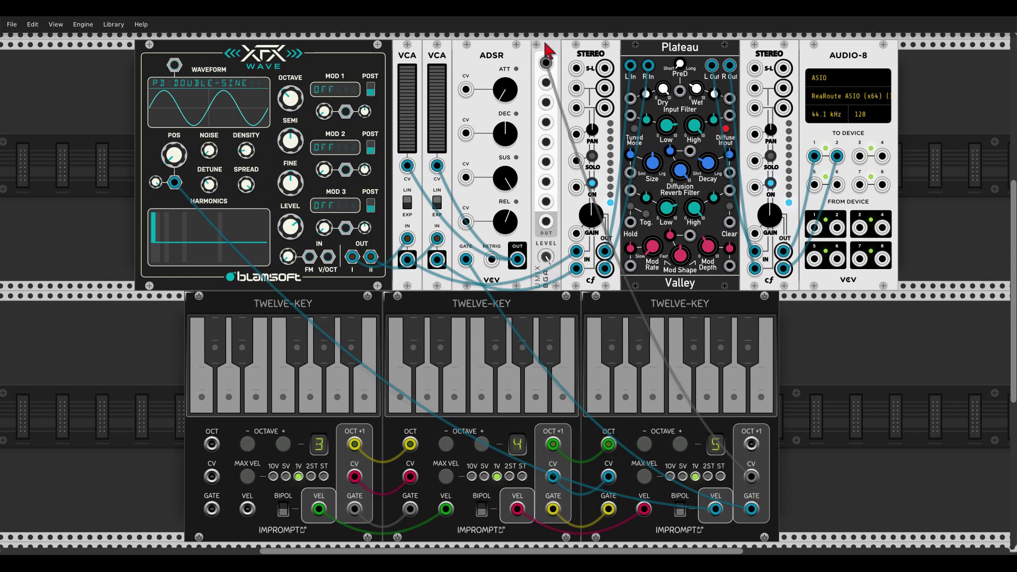
{"action": "left_click_drag", "start_coordinate": [546, 222], "coordinate": [335, 263]}
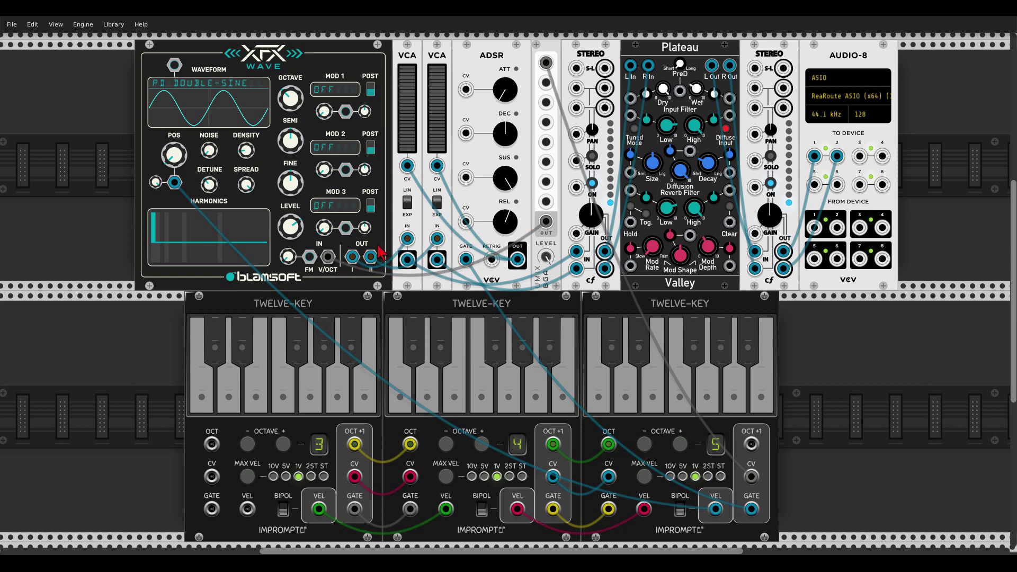
{"action": "left_click_drag", "start_coordinate": [546, 82], "coordinate": [716, 510]}
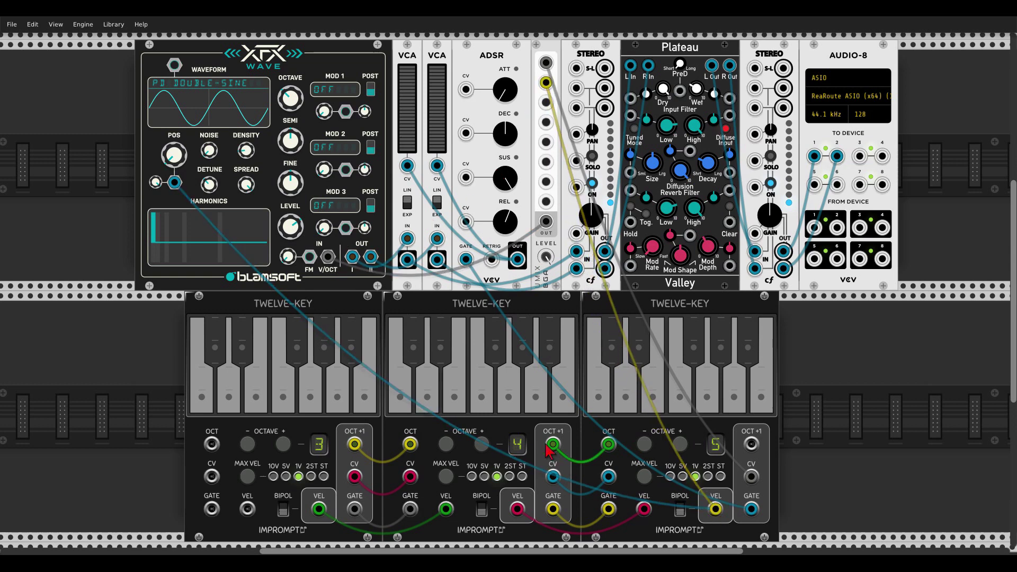
Set the first keyboard's maximum velocity to 2ST and slide along keys of the first and second keyboards to bend the pitch
{"action": "left_click", "coordinate": [246, 477]}
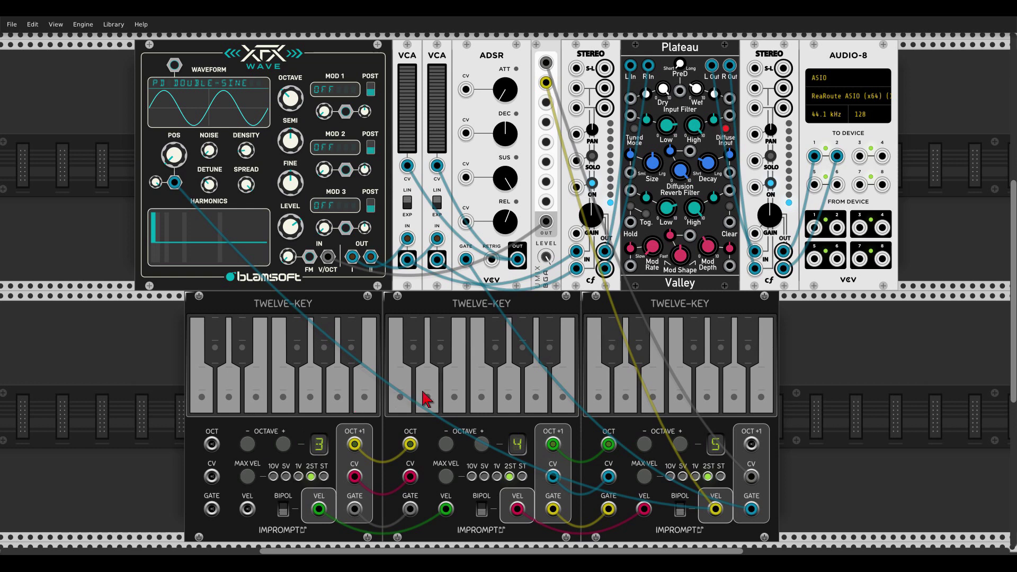
{"action": "left_click", "coordinate": [430, 416]}
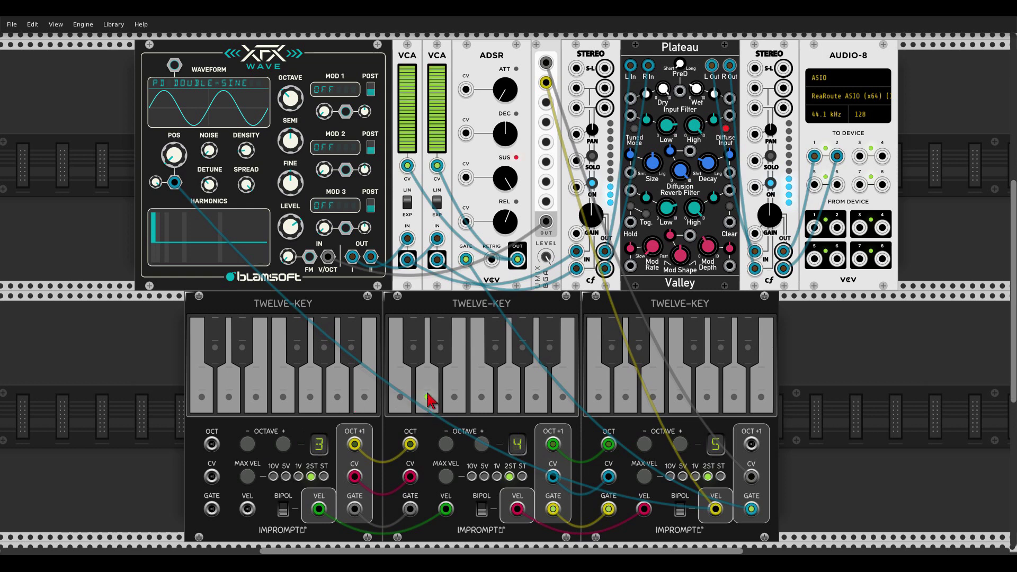
{"action": "left_click", "coordinate": [405, 413]}
{"action": "left_click_drag", "start_coordinate": [402, 406], "coordinate": [401, 401]}
{"action": "mouse_move", "coordinate": [339, 407]}
{"action": "left_mouse_down"}
{"action": "mouse_move", "coordinate": [339, 371]}
{"action": "mouse_move", "coordinate": [340, 408]}
{"action": "mouse_move", "coordinate": [345, 395]}
{"action": "left_mouse_up"}
{"action": "left_click_drag", "start_coordinate": [510, 406], "coordinate": [522, 386]}
{"action": "left_click", "coordinate": [548, 362]}
Play a run of notes up and down the third keyboard and switch the first keyboard's velocity to bipolar
{"action": "left_click", "coordinate": [599, 403]}
{"action": "left_click", "coordinate": [626, 402]}
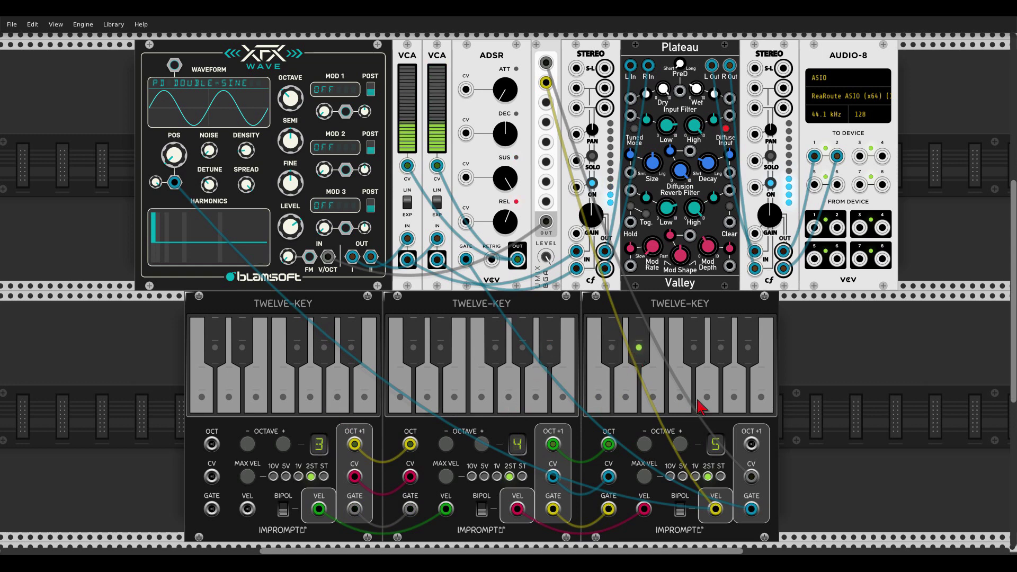
{"action": "left_click", "coordinate": [653, 402]}
{"action": "left_click", "coordinate": [679, 402]}
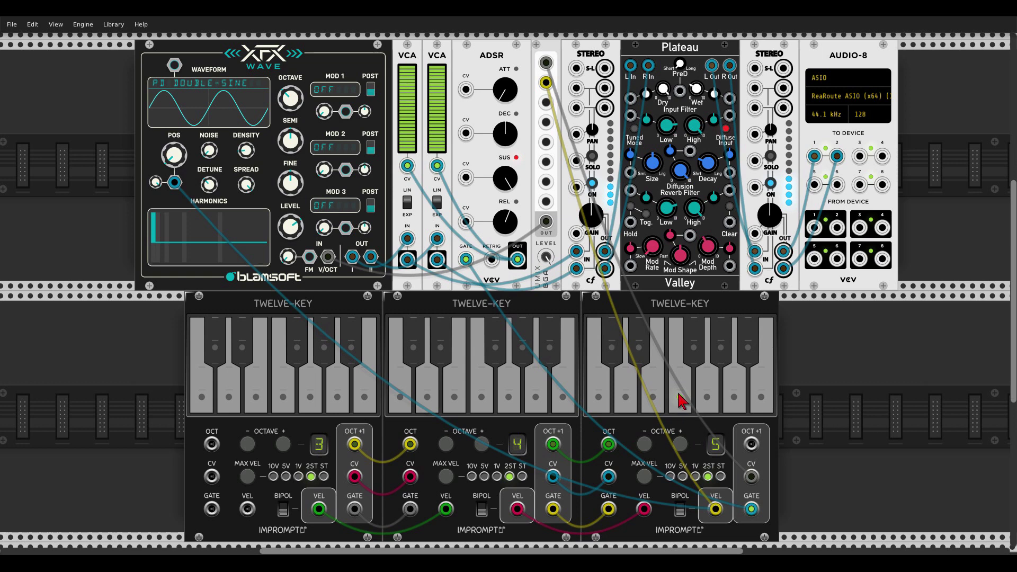
{"action": "left_click", "coordinate": [642, 357]}
{"action": "left_click", "coordinate": [627, 408]}
{"action": "left_click", "coordinate": [600, 374]}
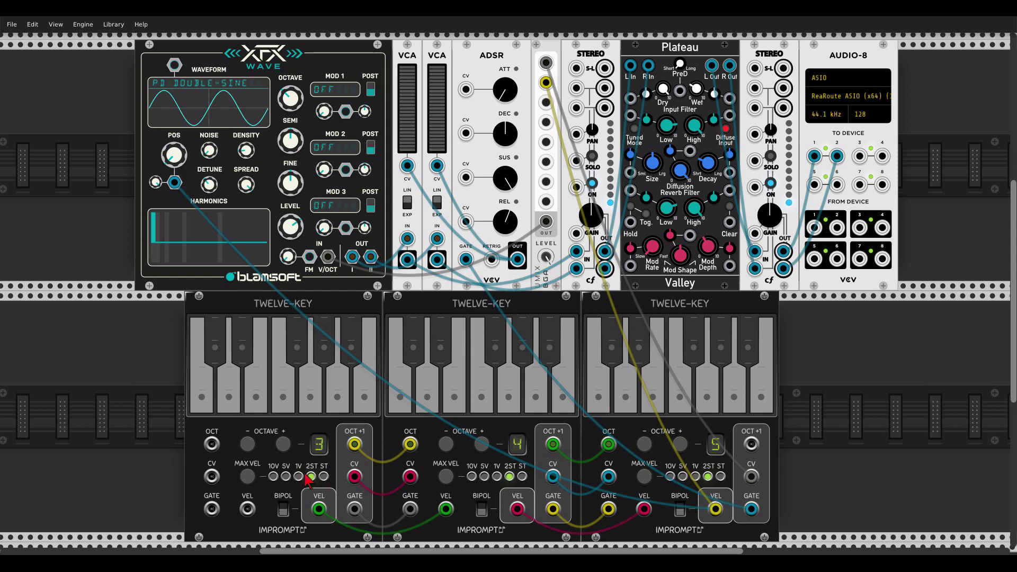
{"action": "left_click", "coordinate": [284, 510]}
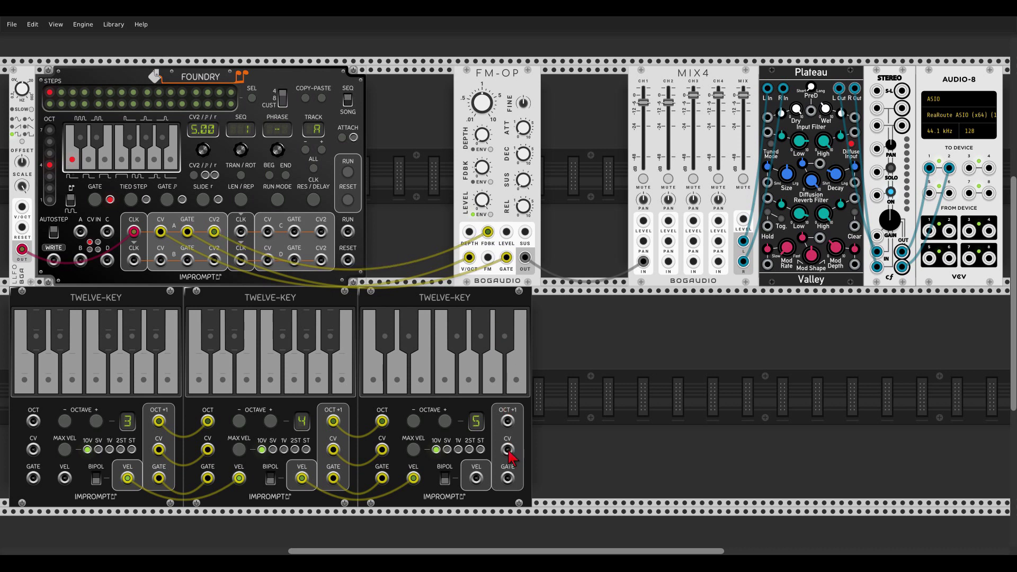
Patch the third keyboard's CV output to Foundry's CV input A and add Foundry's expander module
{"action": "left_click_drag", "start_coordinate": [508, 450], "coordinate": [80, 231]}
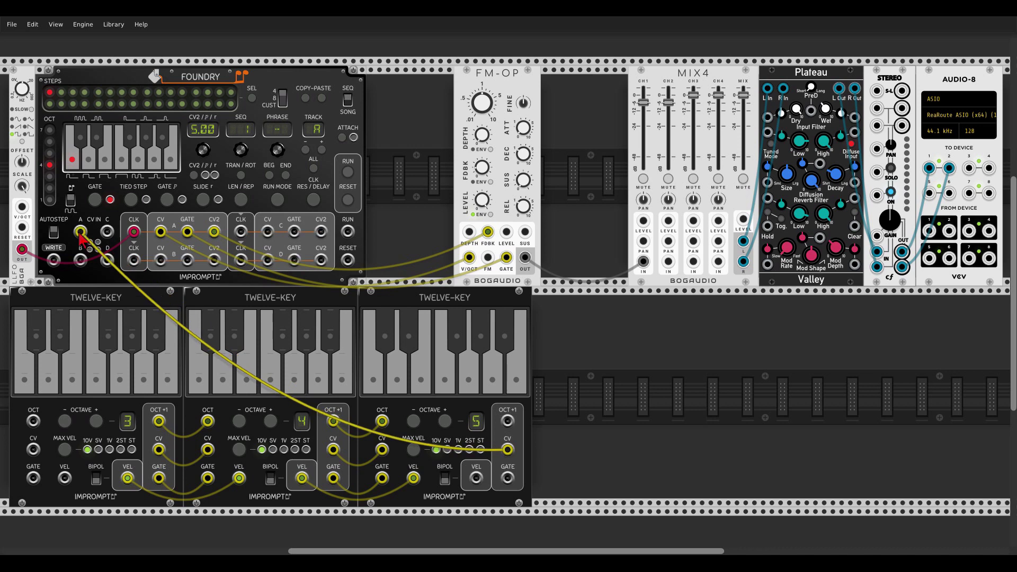
{"action": "right_click", "coordinate": [295, 78]}
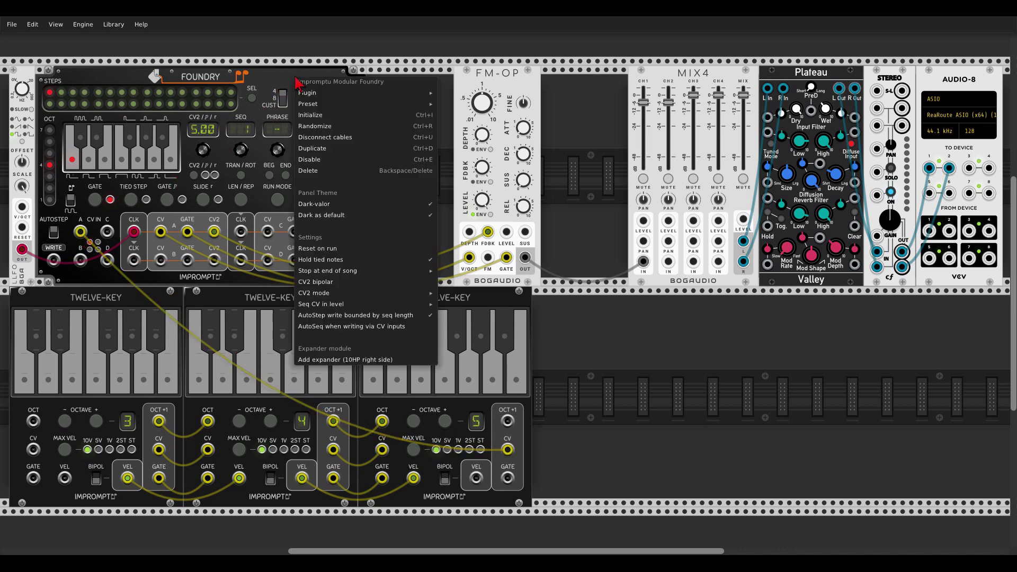
{"action": "left_click", "coordinate": [328, 360]}
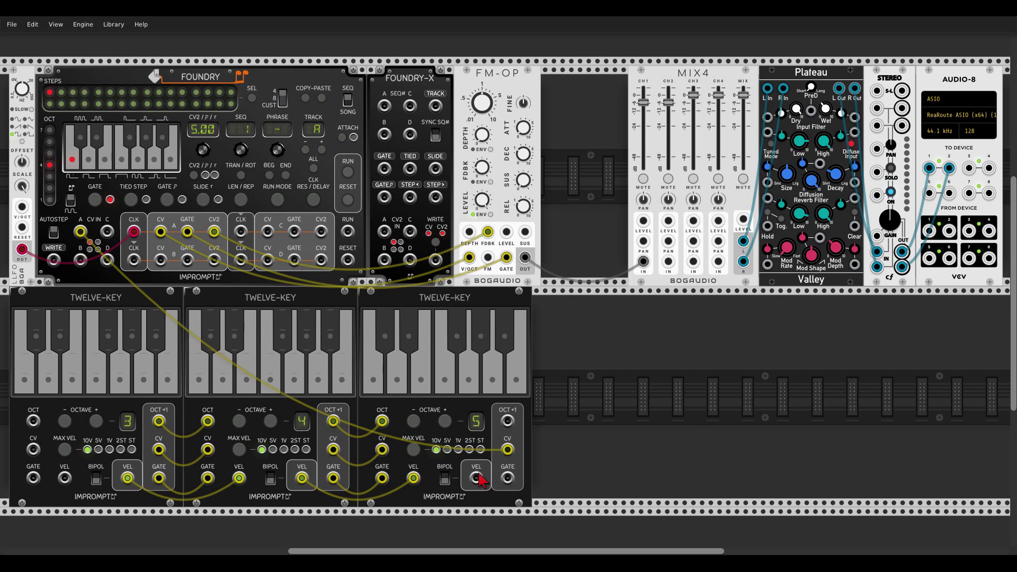
Patch the third keyboard's velocity output to Foundry-X's CV2 input A and its gate output to Foundry's Write input
{"action": "left_click_drag", "start_coordinate": [476, 478], "coordinate": [385, 233]}
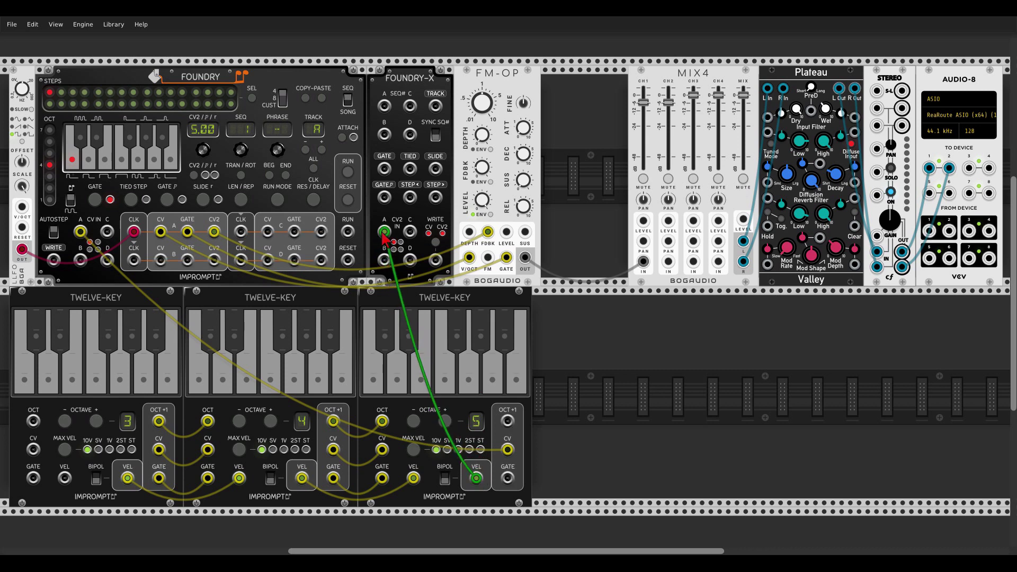
{"action": "left_click_drag", "start_coordinate": [508, 478], "coordinate": [54, 259]}
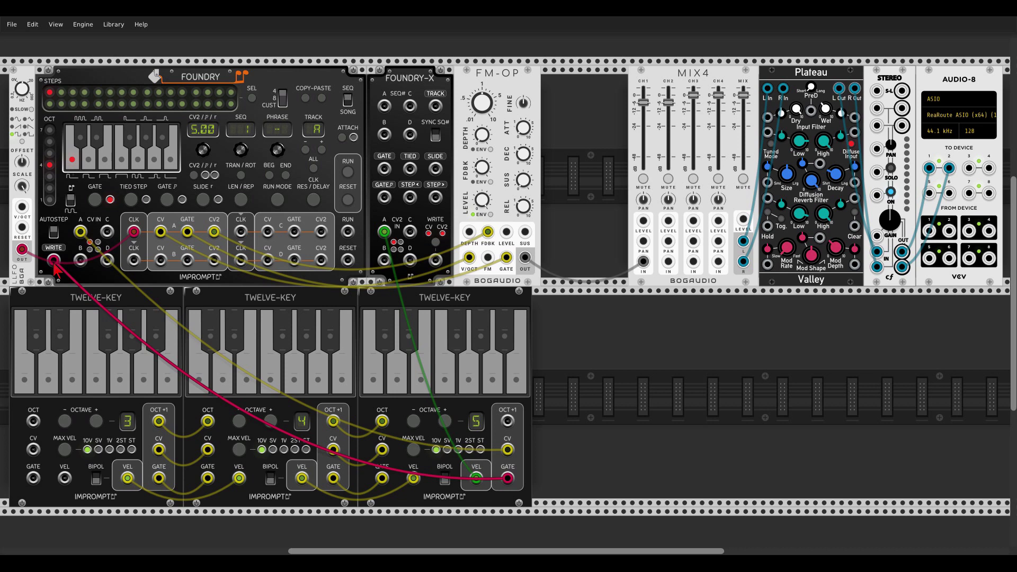
Write keyboard notes into Foundry's track A before and during playback, and stop the sequencer
{"action": "left_click", "coordinate": [241, 199]}
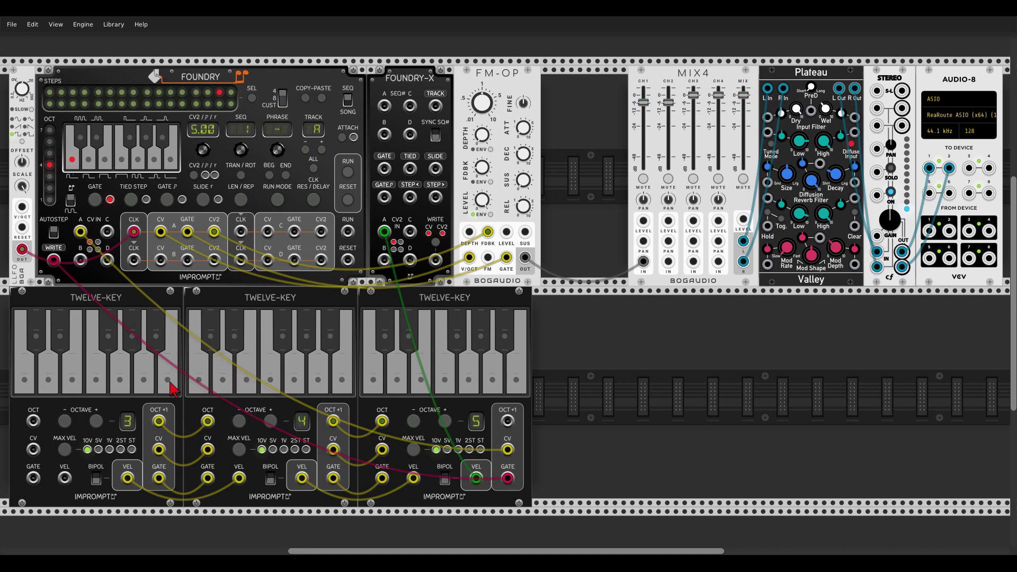
{"action": "left_click", "coordinate": [222, 388]}
{"action": "left_click", "coordinate": [348, 172]}
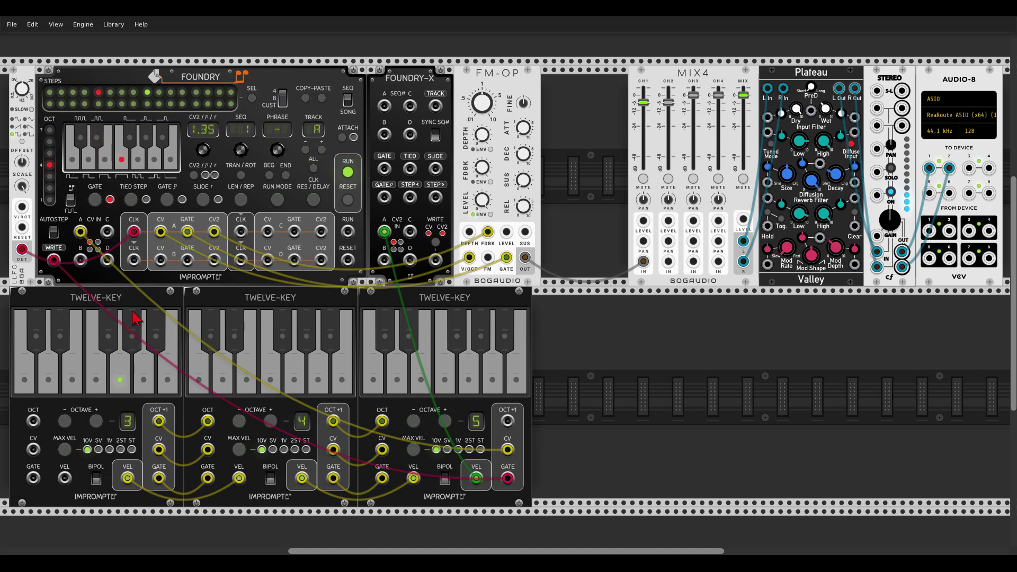
{"action": "left_click", "coordinate": [106, 365]}
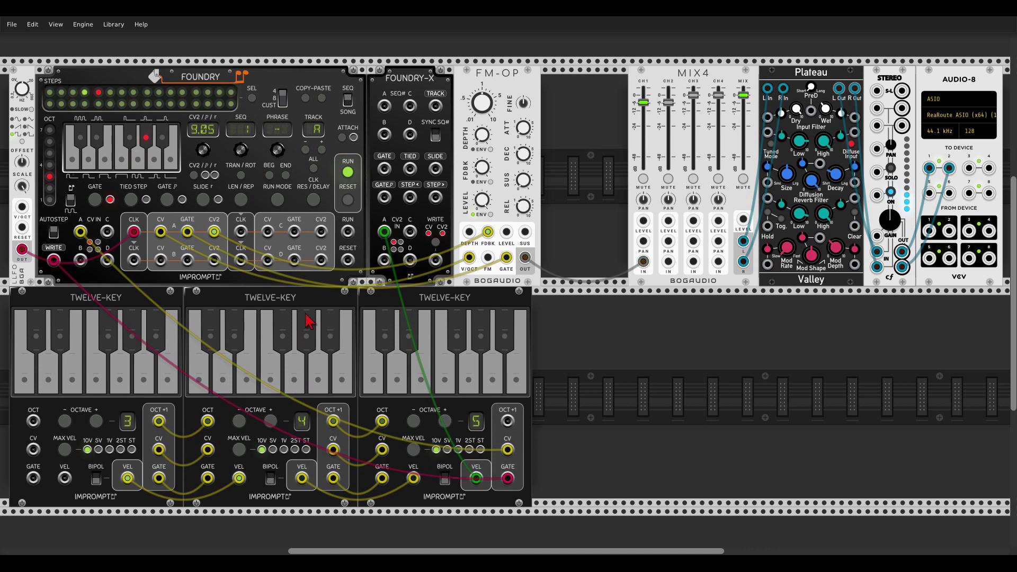
{"action": "left_click", "coordinate": [349, 174]}
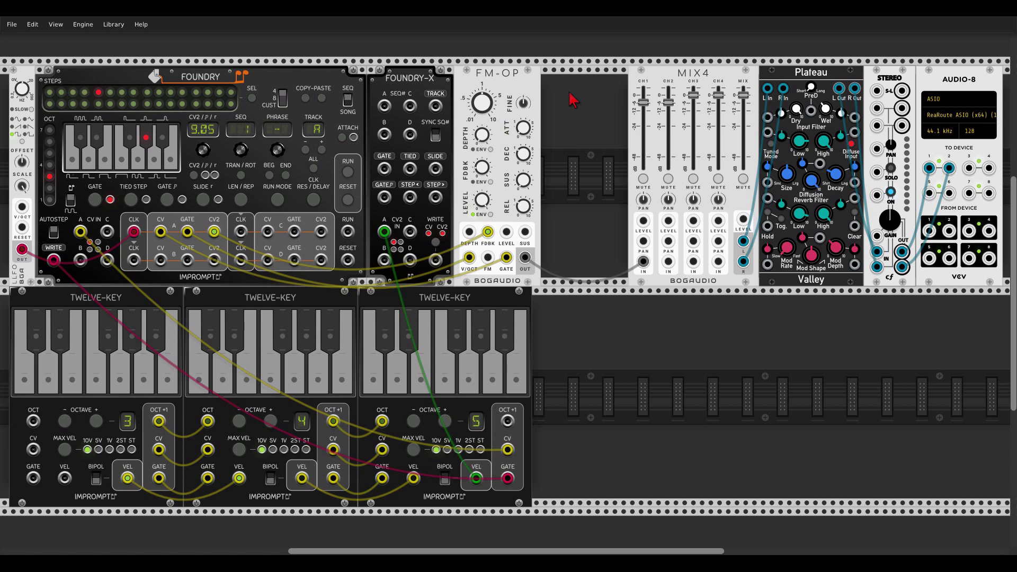
Duplicate the FM-OP module and patch Foundry's track B CV, gate and CV2 outputs to the copy's V/OCT, GATE and FDBK inputs
{"action": "key", "text": "ctrl+d"}
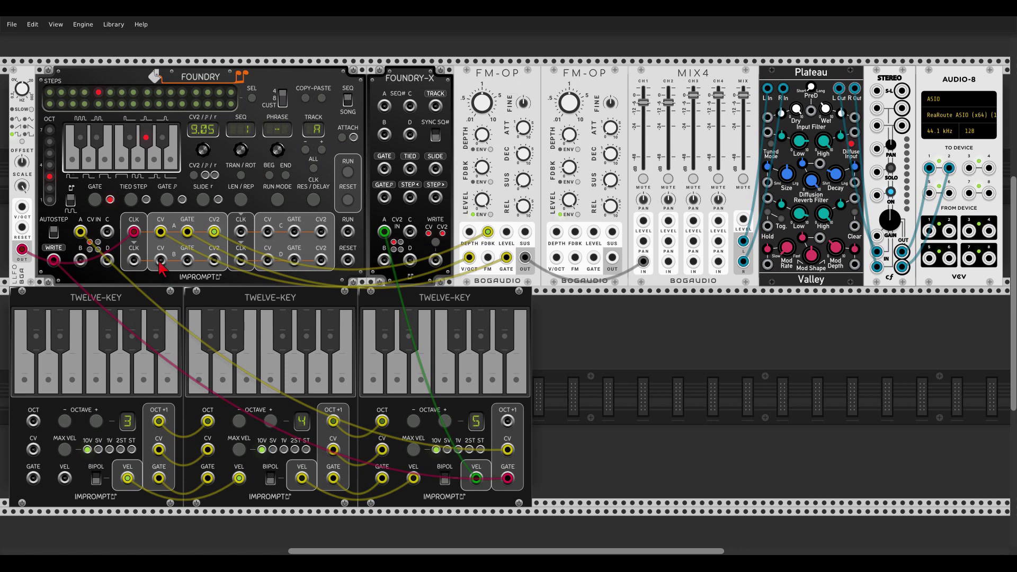
{"action": "left_click_drag", "start_coordinate": [160, 260], "coordinate": [556, 258]}
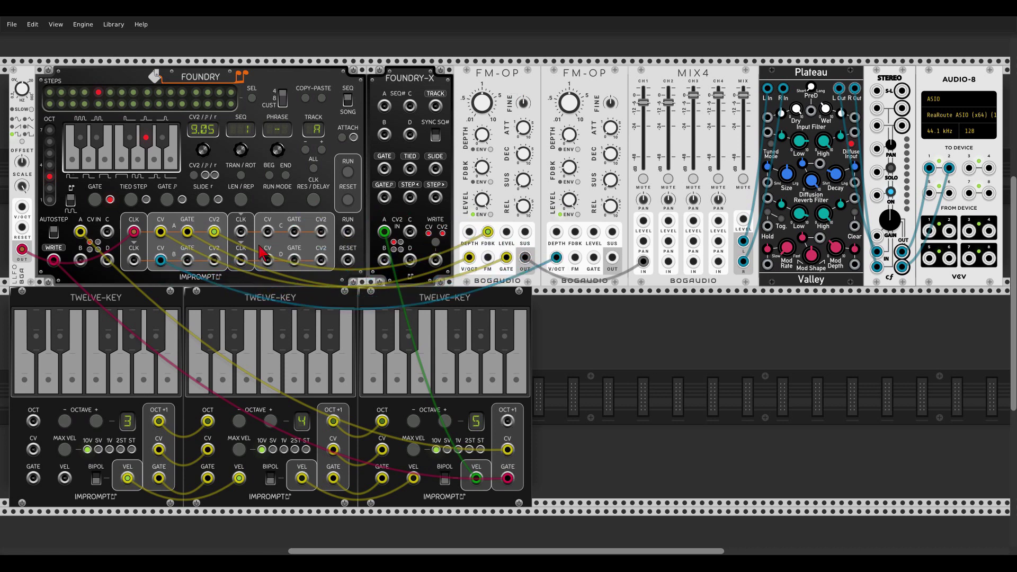
{"action": "left_click_drag", "start_coordinate": [187, 260], "coordinate": [594, 258]}
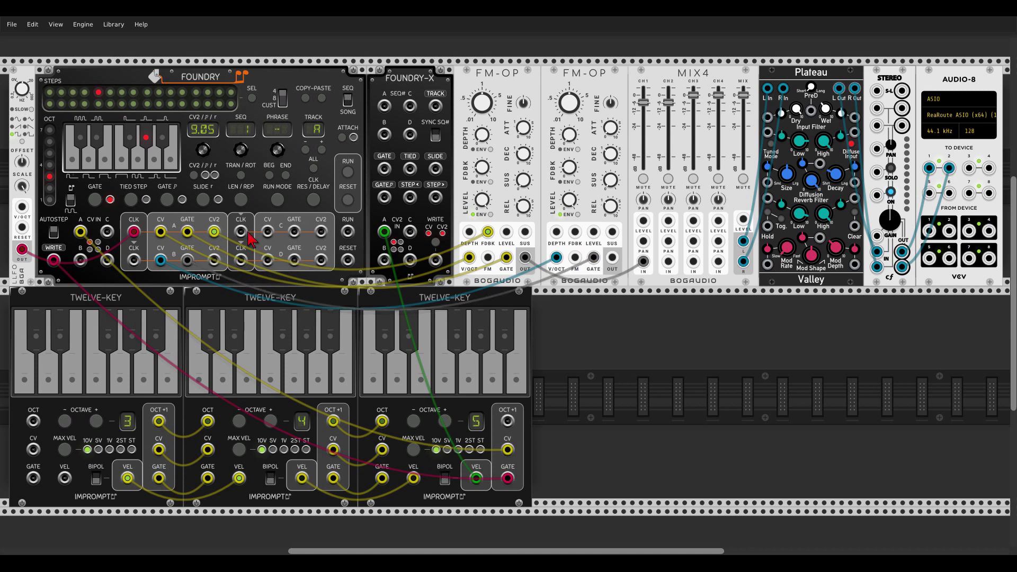
{"action": "left_click_drag", "start_coordinate": [216, 261], "coordinate": [575, 231]}
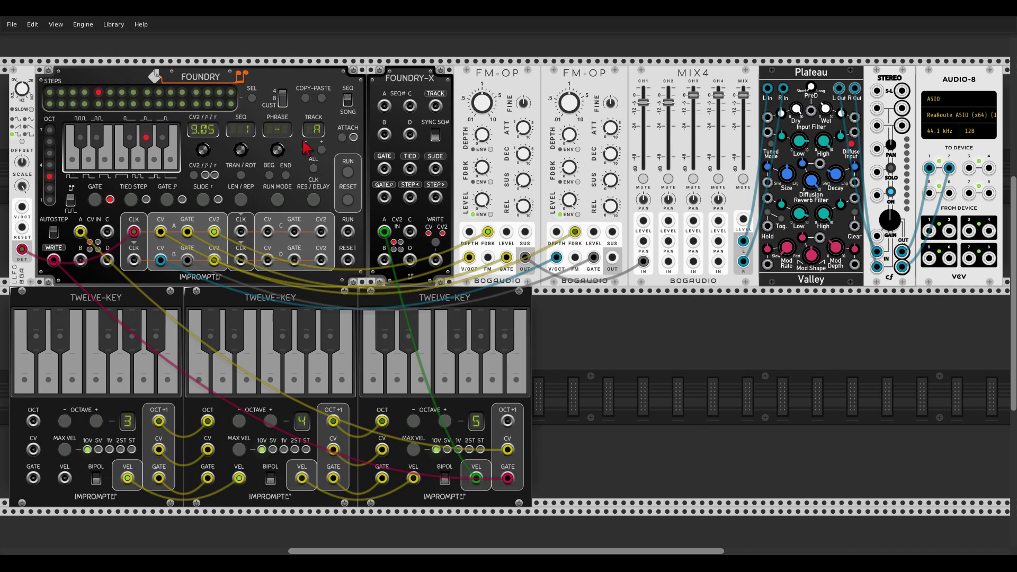
Set track B's sequence length to 7 steps and move the keyboard's CV and velocity cables to the CV and CV2 B inputs
{"action": "left_click", "coordinate": [241, 200]}
{"action": "left_click", "coordinate": [122, 92]}
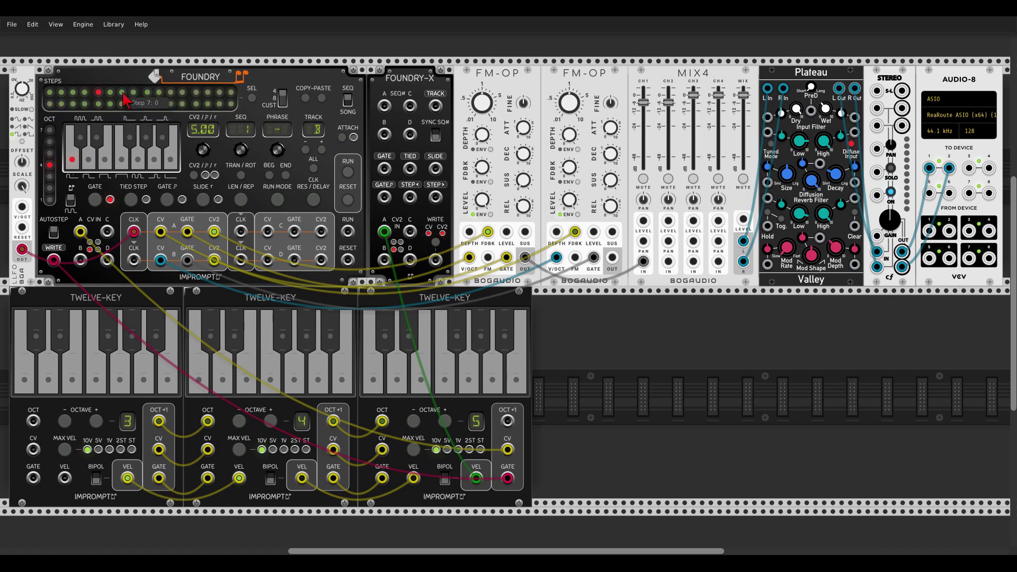
{"action": "left_click_drag", "start_coordinate": [80, 232], "coordinate": [82, 263]}
{"action": "left_click_drag", "start_coordinate": [383, 231], "coordinate": [385, 260]}
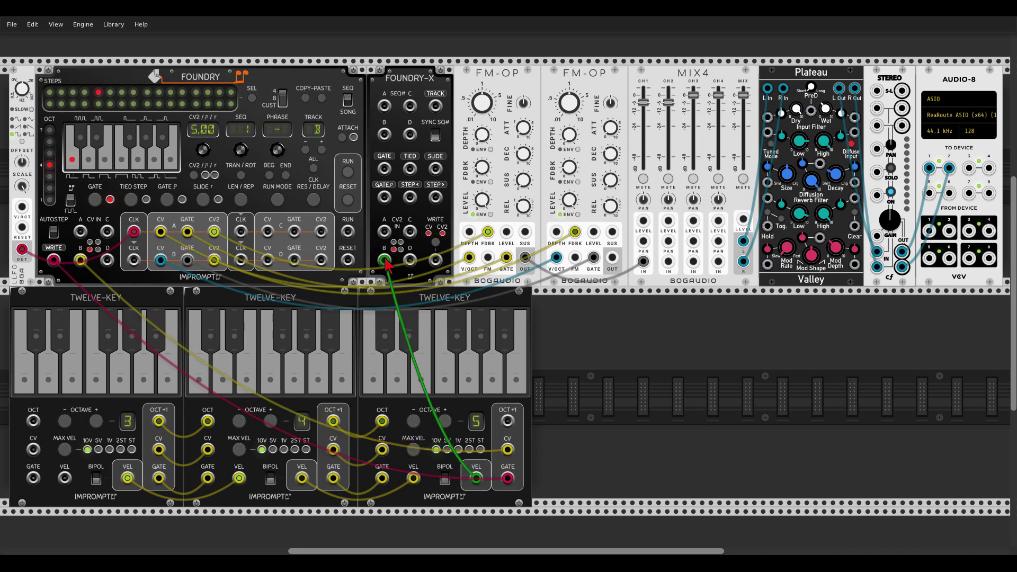
Patch the second FM-OP's output into MIX4's channel 2 and adjust the panning of channels 1 and 2, with channel 2 at 21.9%
{"action": "left_click_drag", "start_coordinate": [612, 258], "coordinate": [668, 262]}
{"action": "left_click_drag", "start_coordinate": [644, 203], "coordinate": [669, 201]}
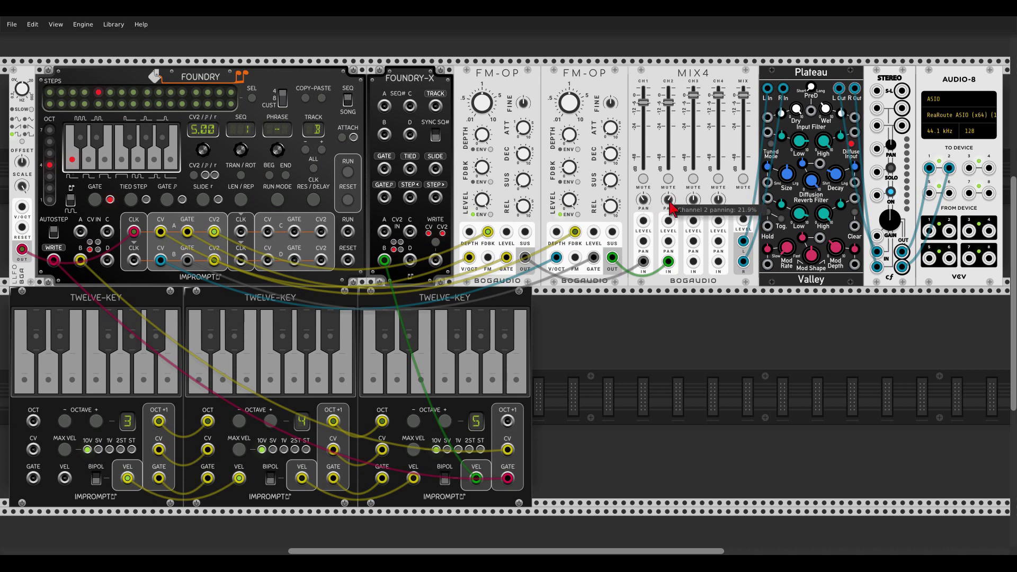
Write seven keyboard notes with velocity into Foundry's track B starting at step 1, and play back both tracks
{"action": "left_click", "coordinate": [51, 93]}
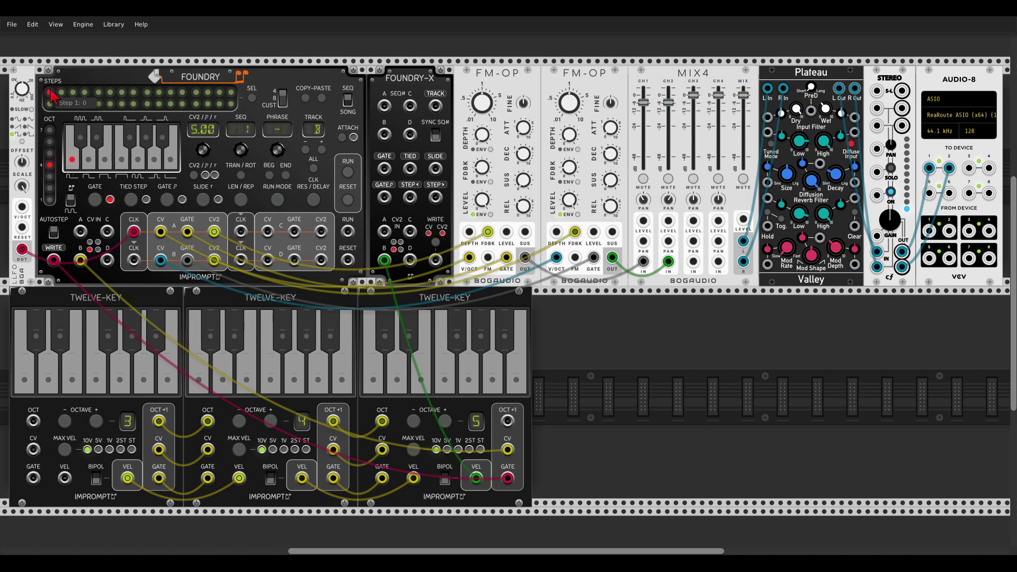
{"action": "left_click", "coordinate": [25, 381]}
{"action": "left_click", "coordinate": [121, 386]}
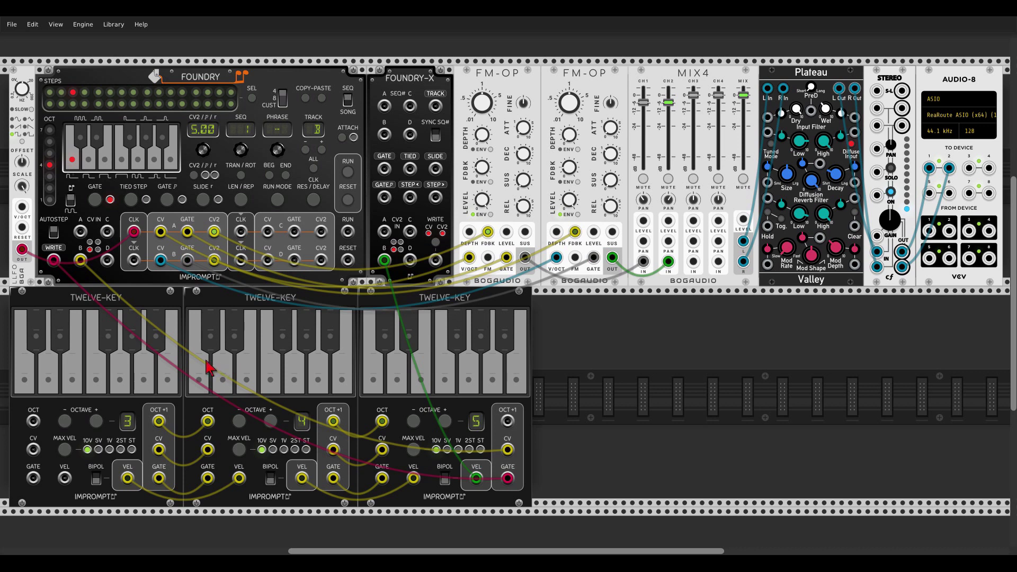
{"action": "left_click", "coordinate": [208, 365]}
{"action": "left_click", "coordinate": [295, 364]}
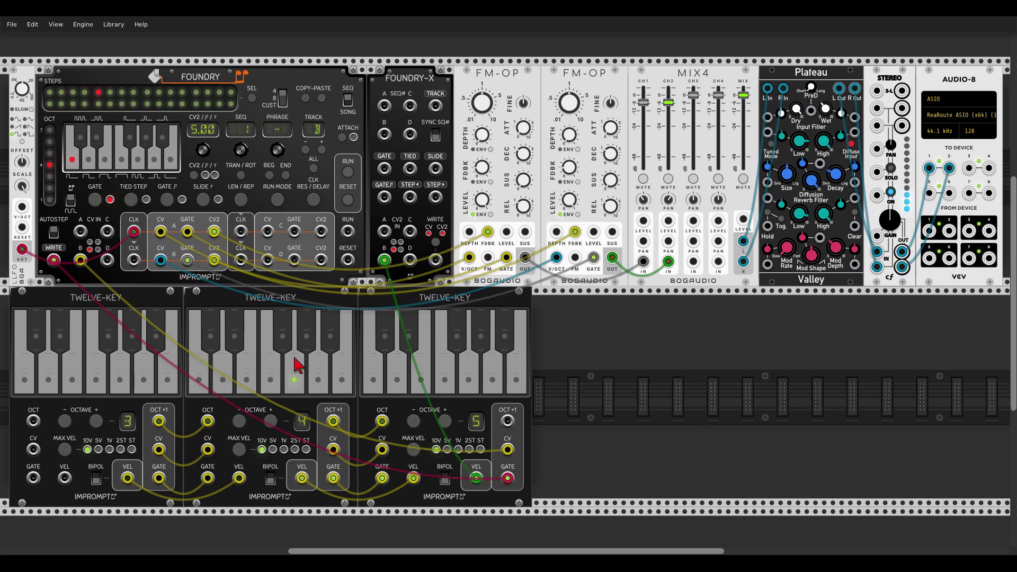
{"action": "left_click", "coordinate": [271, 377]}
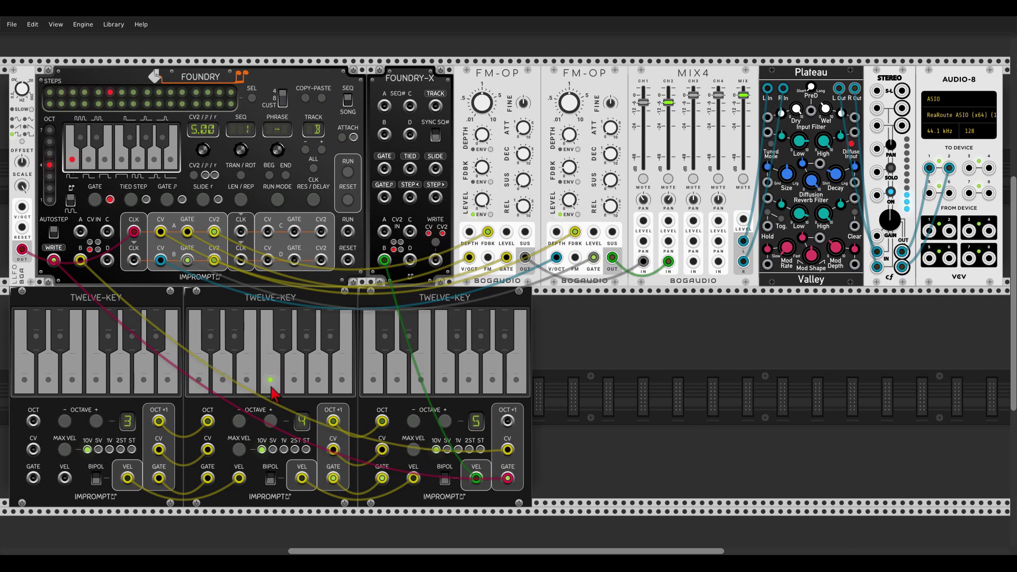
{"action": "left_click", "coordinate": [222, 366]}
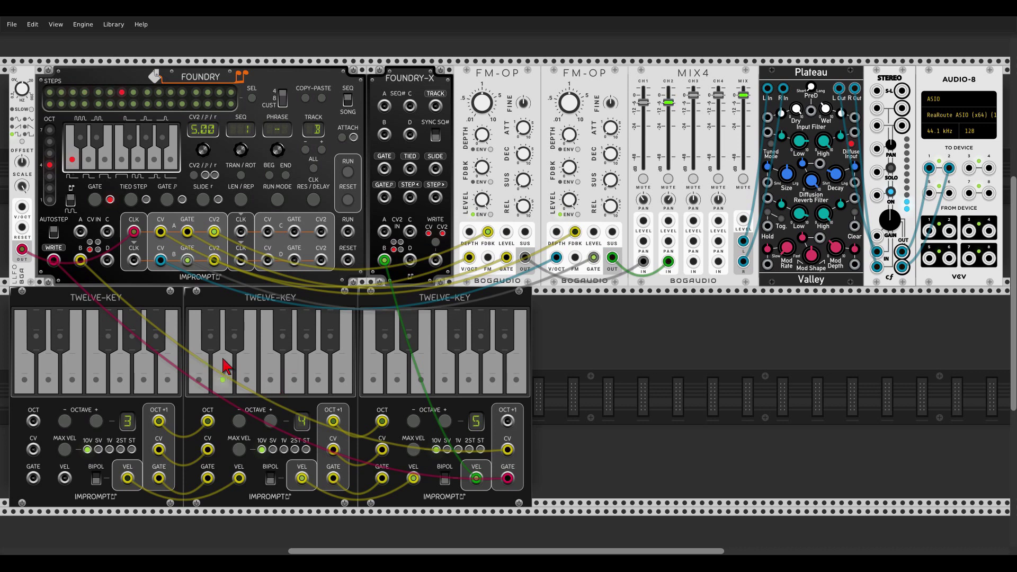
{"action": "left_click", "coordinate": [377, 386]}
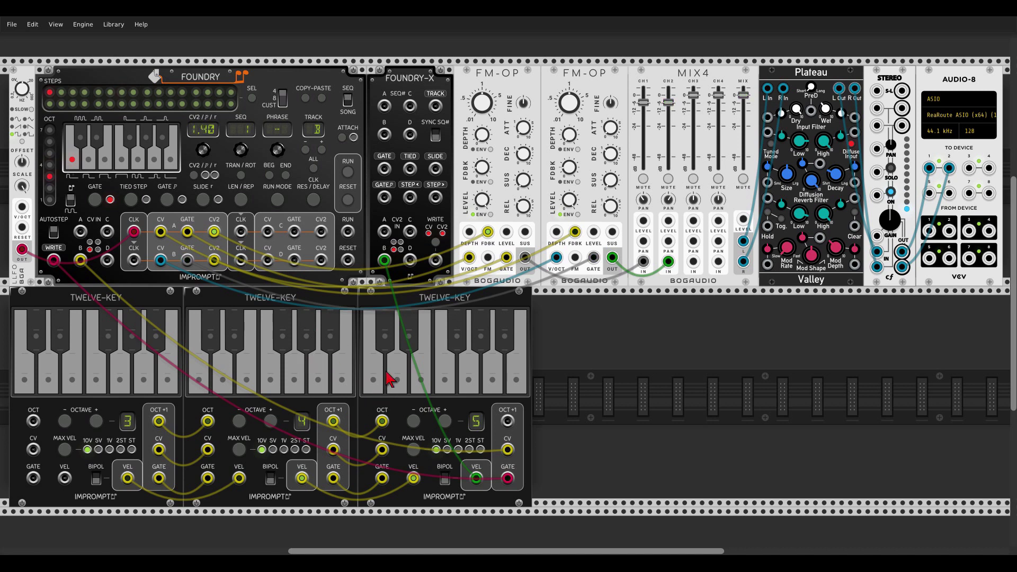
{"action": "left_click", "coordinate": [348, 173]}
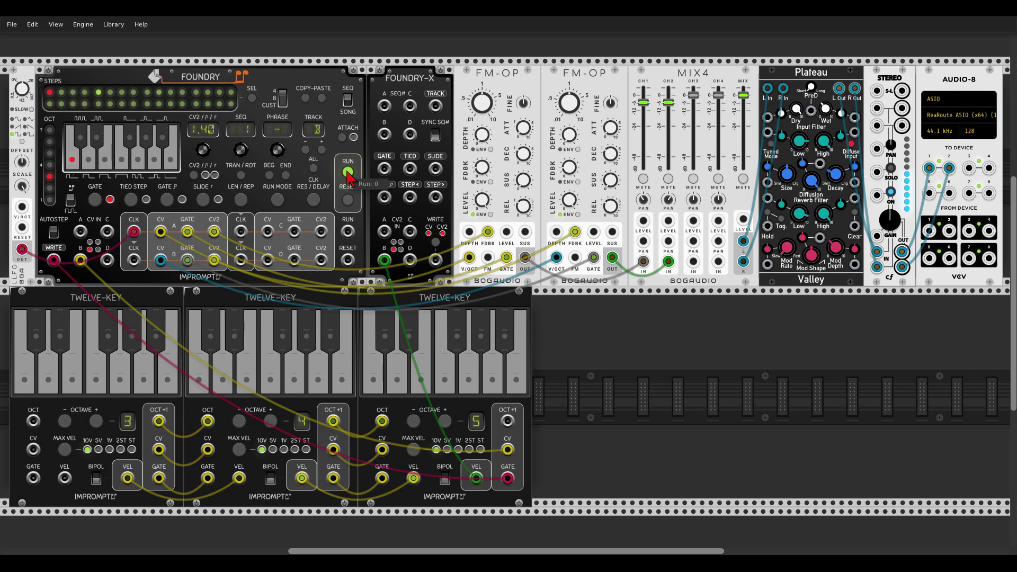
{"action": "left_click", "coordinate": [347, 173]}
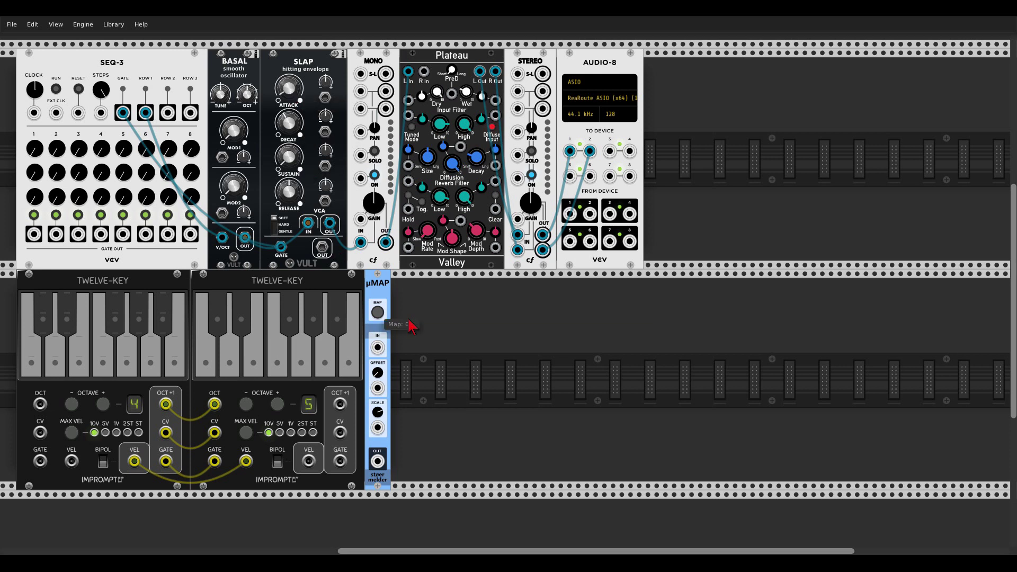
Map µMAP to SEQ-3's row 1 knob of step 1 and patch the second keyboard's CV output to µMAP's input
{"action": "left_click", "coordinate": [377, 312]}
{"action": "left_click", "coordinate": [36, 151]}
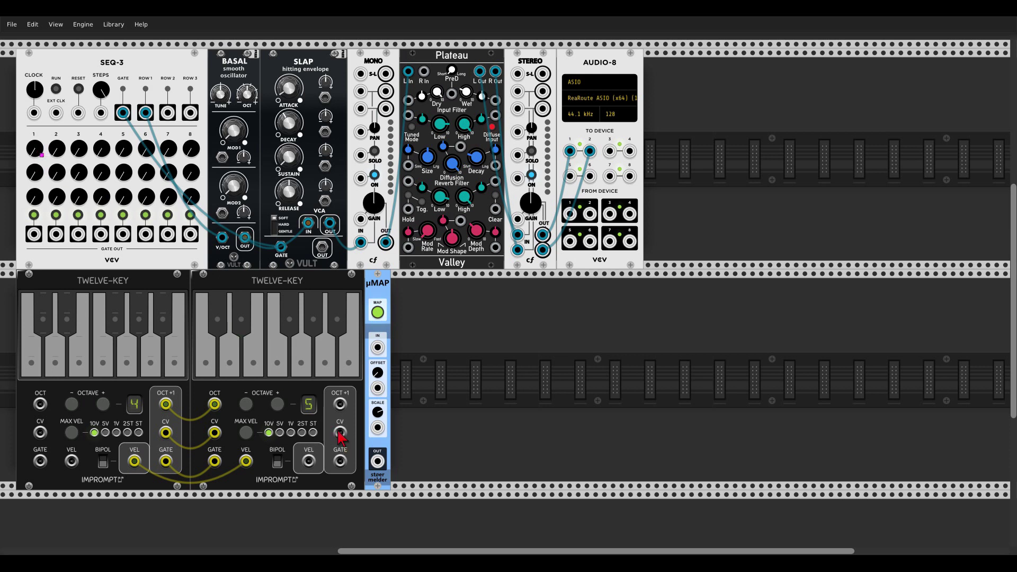
{"action": "left_click_drag", "start_coordinate": [340, 433], "coordinate": [376, 347]}
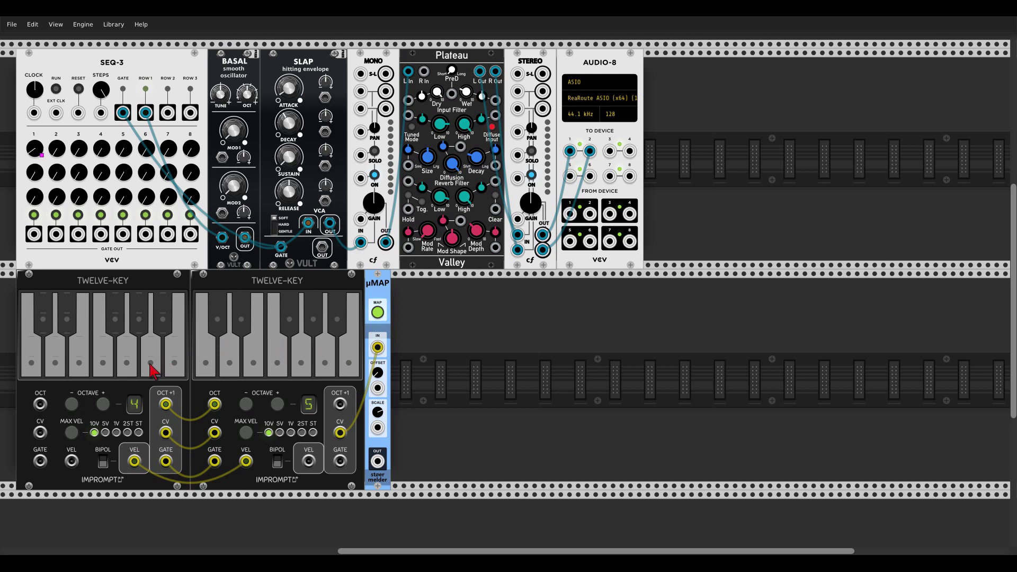
Map µMAP to SEQ-3's row 1 knobs of steps 2 to 8 in turn, setting the pitches from the keyboards
{"action": "left_click", "coordinate": [379, 314]}
{"action": "left_click", "coordinate": [59, 151]}
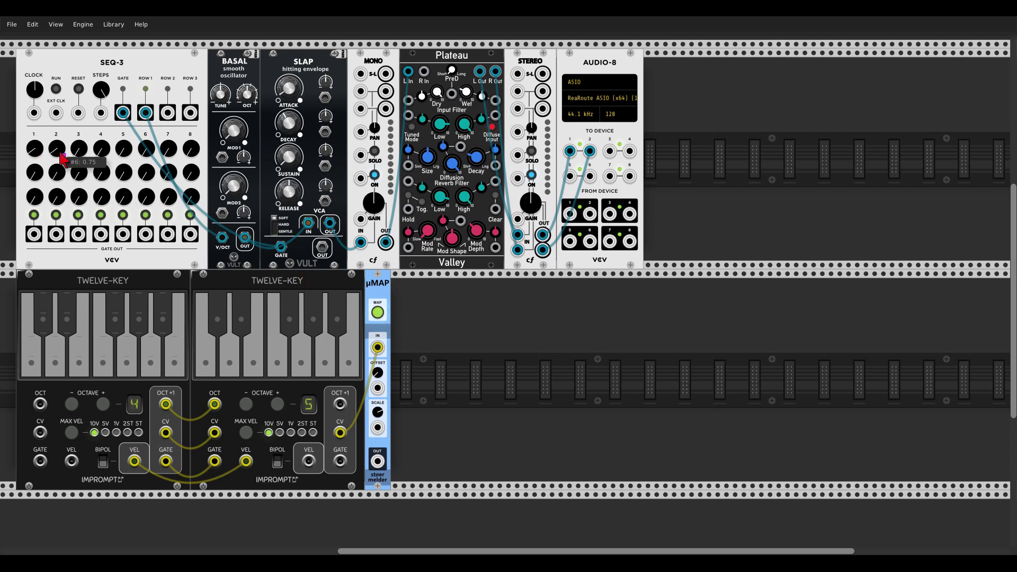
{"action": "left_click", "coordinate": [255, 367]}
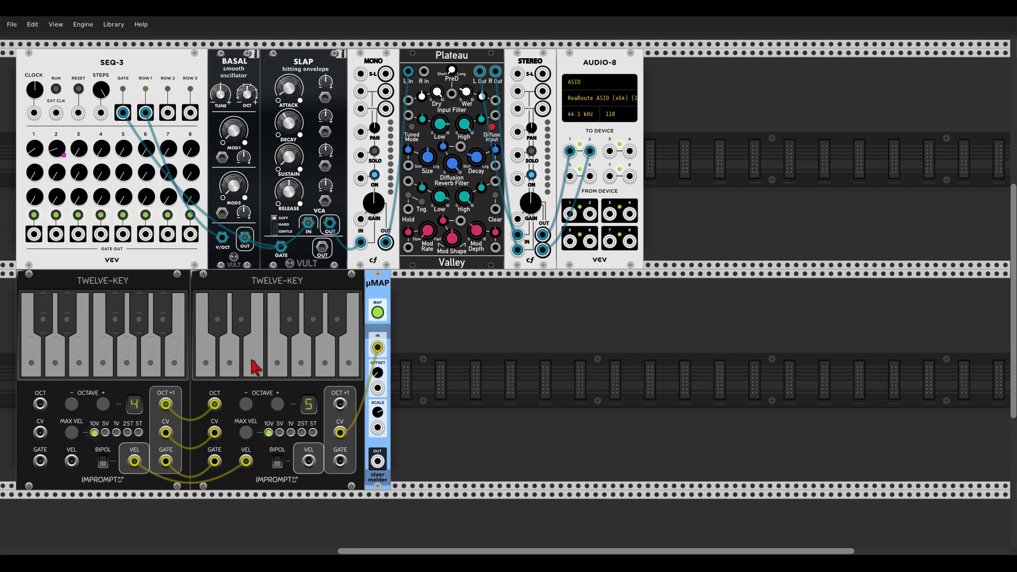
{"action": "left_click", "coordinate": [377, 312]}
{"action": "left_click", "coordinate": [87, 153]}
{"action": "left_click", "coordinate": [377, 312]}
{"action": "left_click", "coordinate": [103, 151]}
{"action": "left_click", "coordinate": [377, 312]}
{"action": "left_click", "coordinate": [123, 149]}
{"action": "left_click", "coordinate": [378, 316]}
{"action": "left_click", "coordinate": [151, 154]}
{"action": "left_click", "coordinate": [378, 314]}
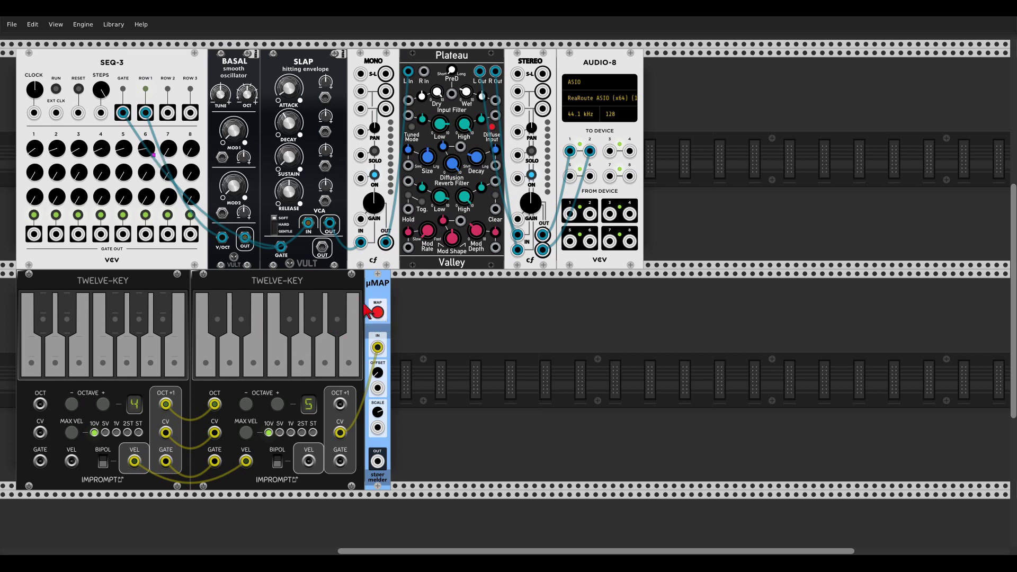
{"action": "left_click", "coordinate": [169, 149]}
{"action": "left_click", "coordinate": [378, 312]}
{"action": "left_click", "coordinate": [191, 154]}
Run the SEQ-3 sequence, vary BASAL's Mod 1 while it plays, and stop it
{"action": "left_click", "coordinate": [57, 89]}
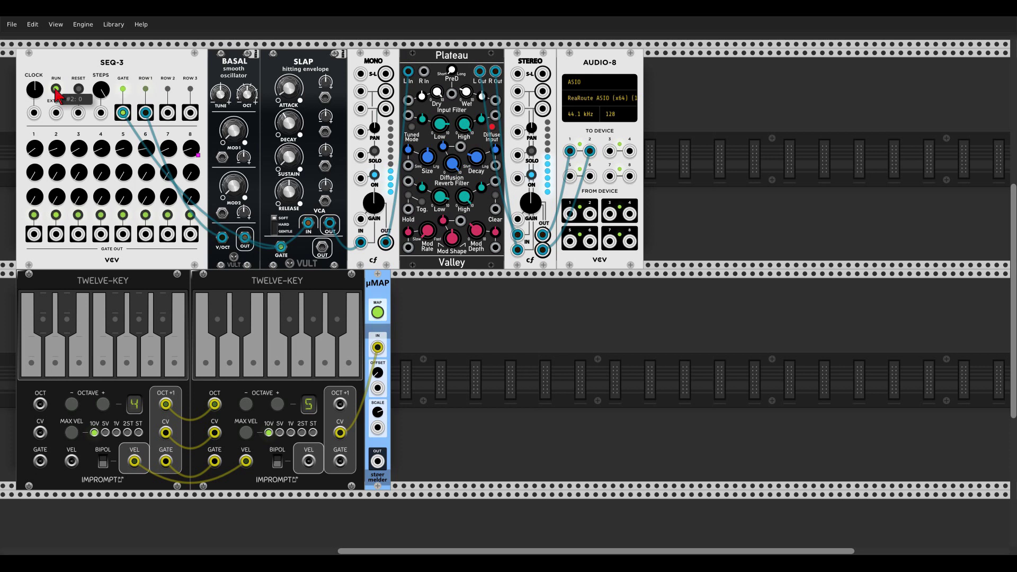
{"action": "mouse_move", "coordinate": [230, 141]}
{"action": "left_mouse_down"}
{"action": "mouse_move", "coordinate": [230, 124]}
{"action": "mouse_move", "coordinate": [230, 143]}
{"action": "left_mouse_up"}
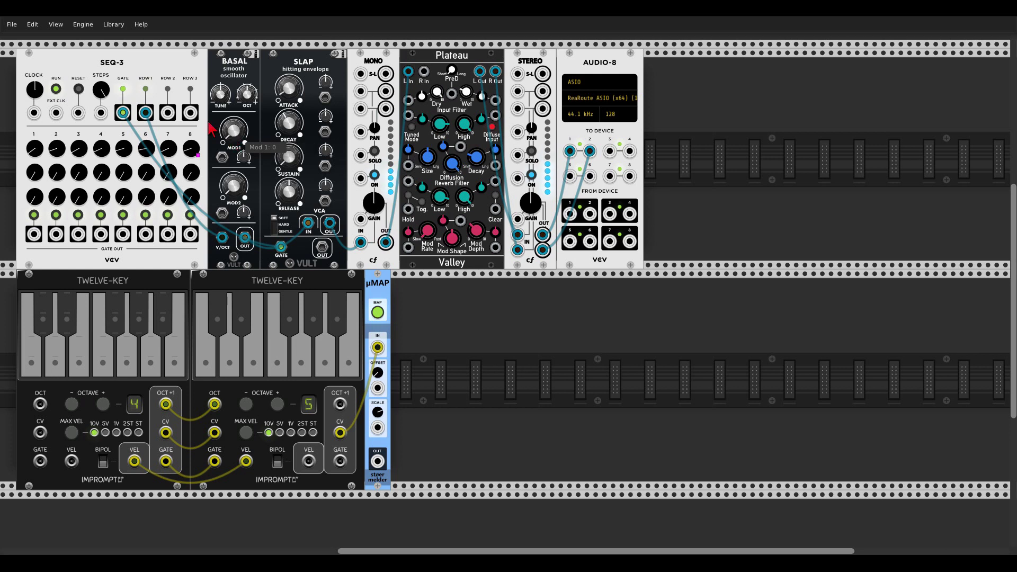
{"action": "left_click", "coordinate": [57, 89]}
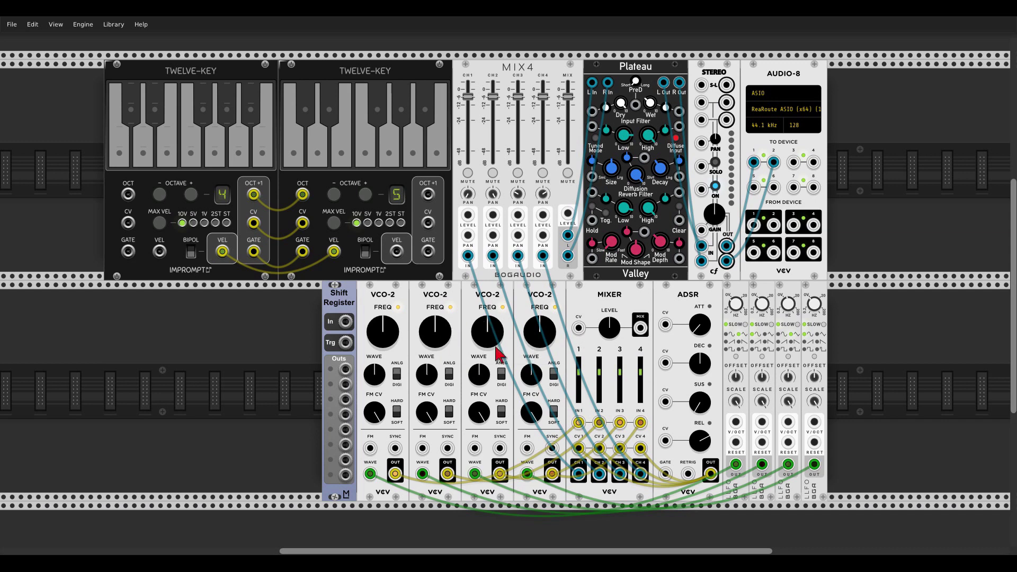
Patch the second keyboard's CV output to Shift Register's In and its gate output to both Shift Register's Trg and the ADSR's Gate
{"action": "mouse_move", "coordinate": [484, 339]}
{"action": "left_click_drag", "start_coordinate": [427, 222], "coordinate": [349, 325]}
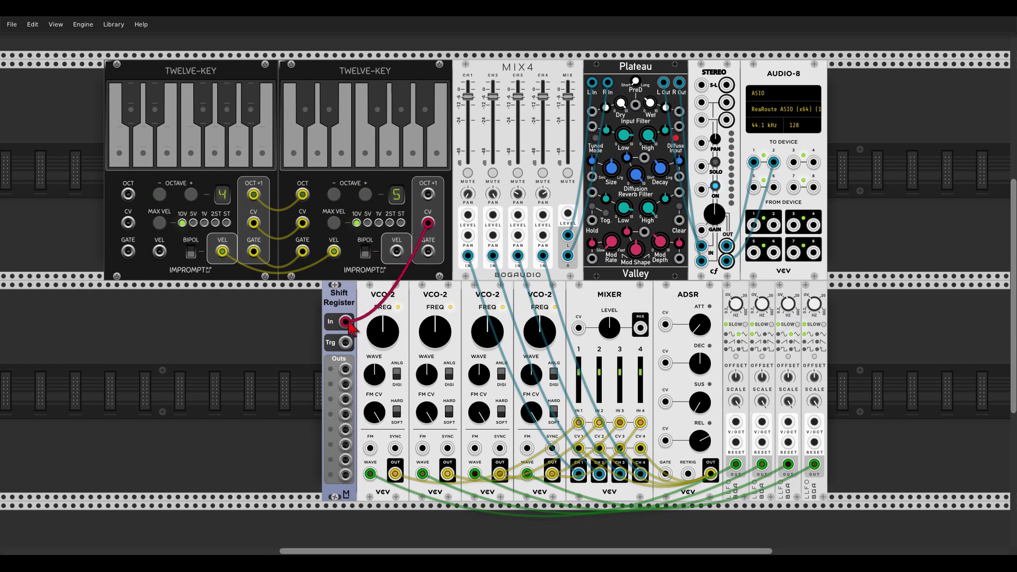
{"action": "left_click_drag", "start_coordinate": [427, 252], "coordinate": [346, 343]}
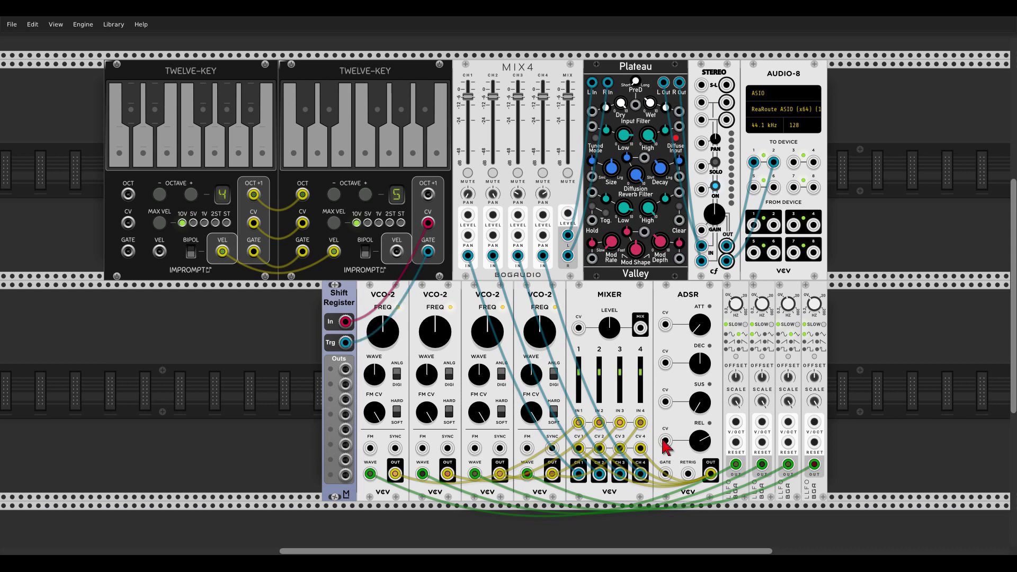
{"action": "left_click_drag", "start_coordinate": [665, 473], "coordinate": [430, 255]}
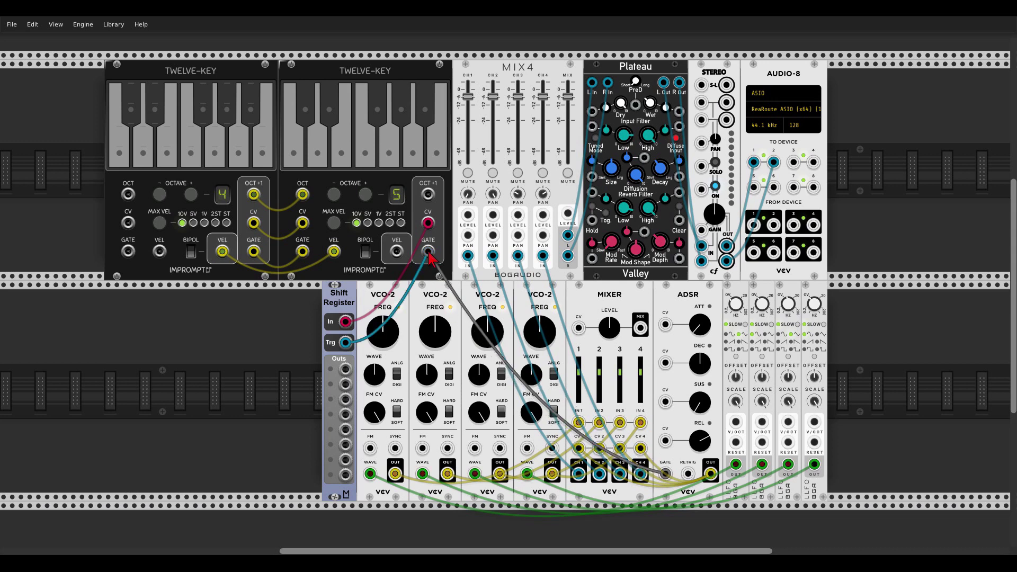
Patch Shift Register's first four outputs in order to the FM inputs of the four VCO-2 oscillators
{"action": "left_click_drag", "start_coordinate": [346, 369], "coordinate": [527, 448]}
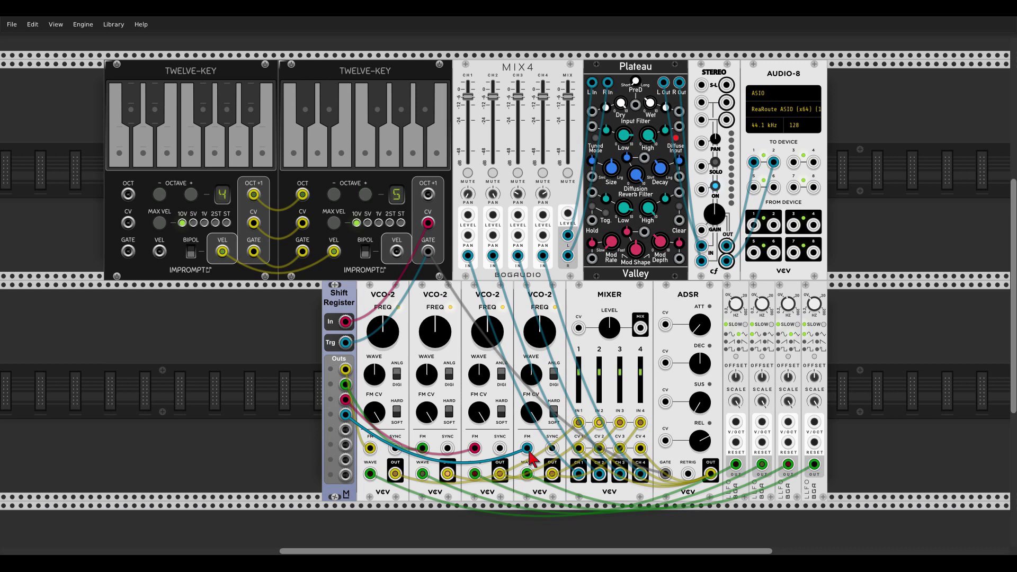
{"action": "left_click_drag", "start_coordinate": [528, 450], "coordinate": [396, 450]}
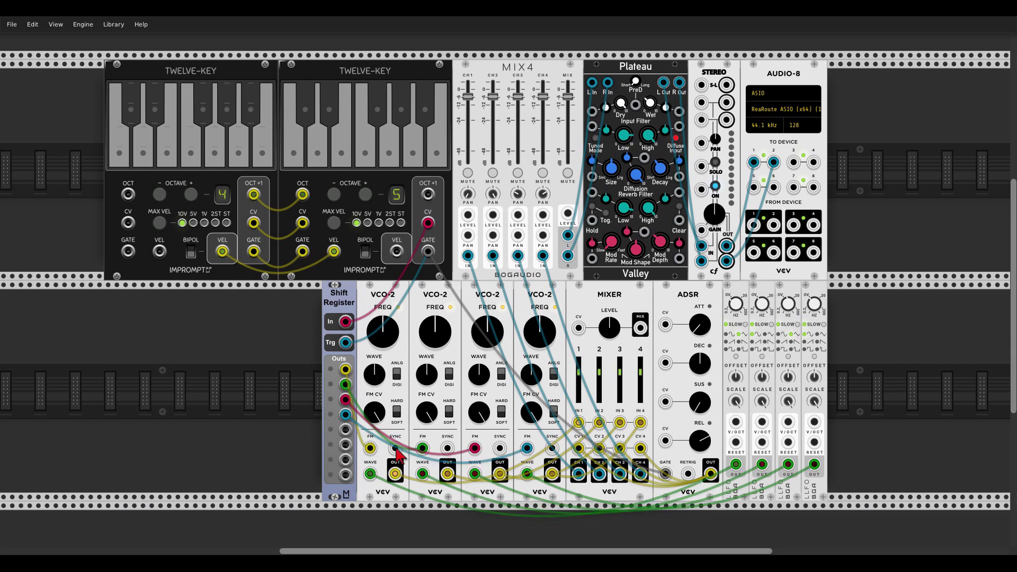
{"action": "left_click_drag", "start_coordinate": [396, 450], "coordinate": [395, 426]}
Play notes across both keyboards to send successive pitches through the shift register to the four oscillators
{"action": "left_click", "coordinate": [217, 159]}
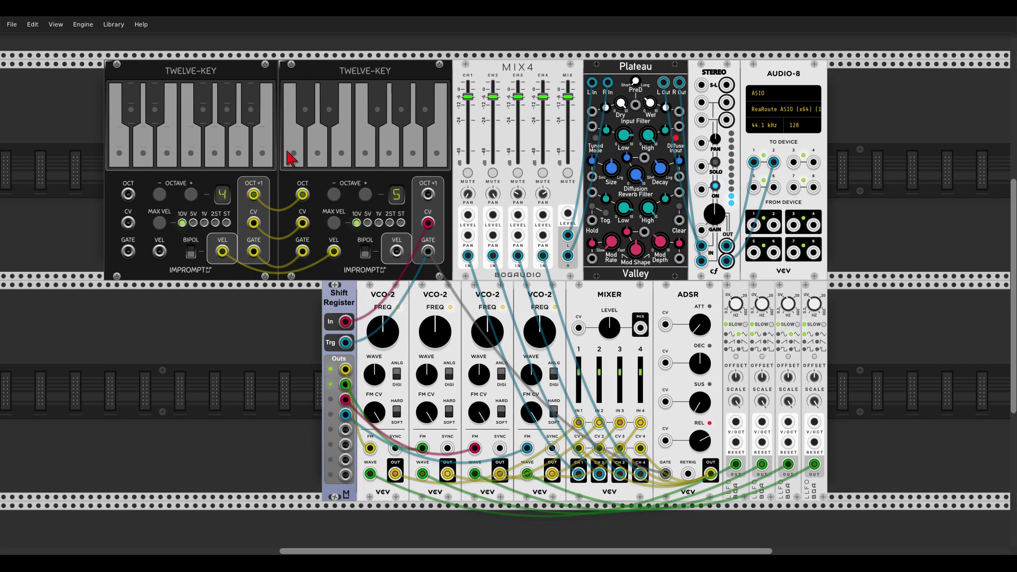
{"action": "left_click", "coordinate": [328, 112]}
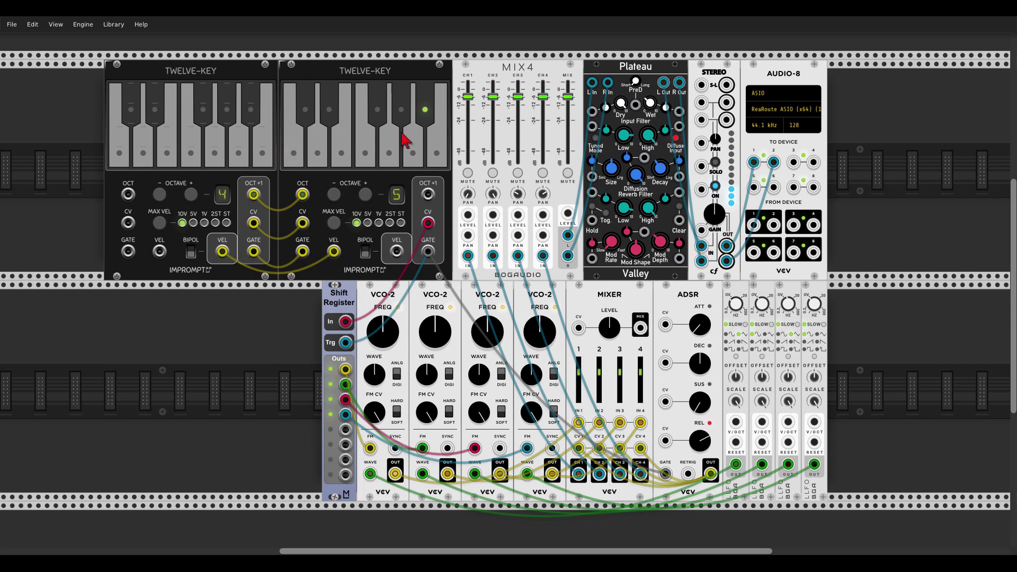
{"action": "left_click", "coordinate": [367, 155]}
{"action": "left_click", "coordinate": [330, 113]}
{"action": "left_click", "coordinate": [318, 146]}
{"action": "left_click", "coordinate": [296, 151]}
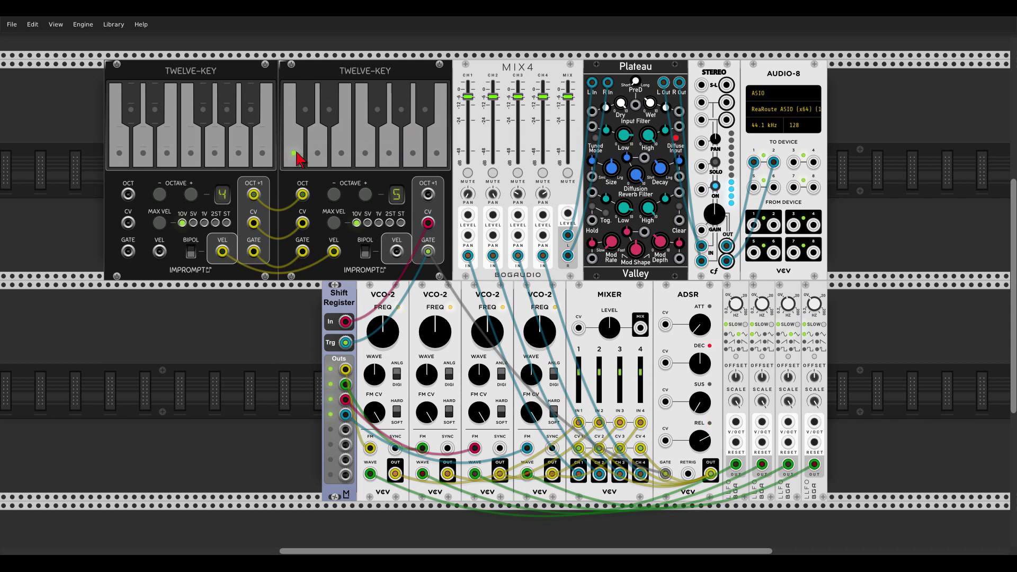
Play a phrase on the octave 4 keyboard to pass its successive pitches through the shift register to the oscillators
{"action": "left_click", "coordinate": [211, 147]}
{"action": "left_click", "coordinate": [255, 112]}
{"action": "left_click", "coordinate": [212, 153]}
{"action": "left_click", "coordinate": [191, 156]}
{"action": "left_click", "coordinate": [209, 162]}
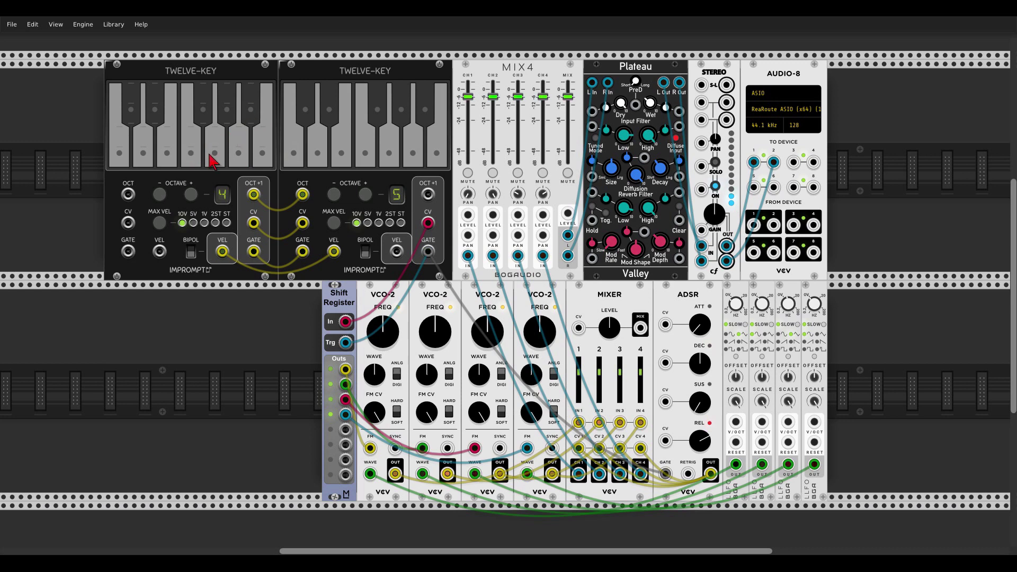
{"action": "left_click", "coordinate": [121, 154]}
{"action": "left_click", "coordinate": [143, 154]}
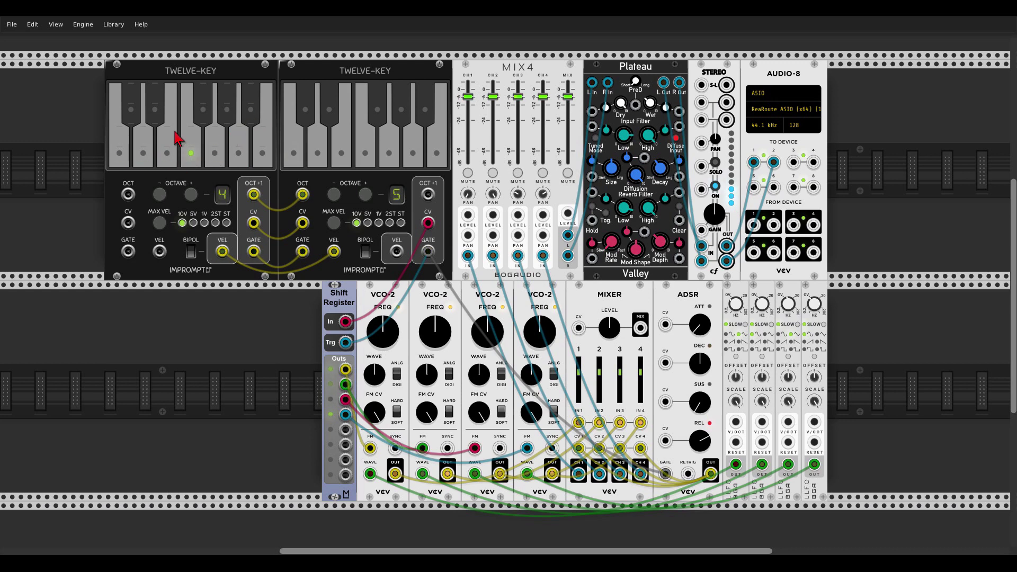
{"action": "left_click", "coordinate": [213, 156]}
{"action": "left_click", "coordinate": [195, 157]}
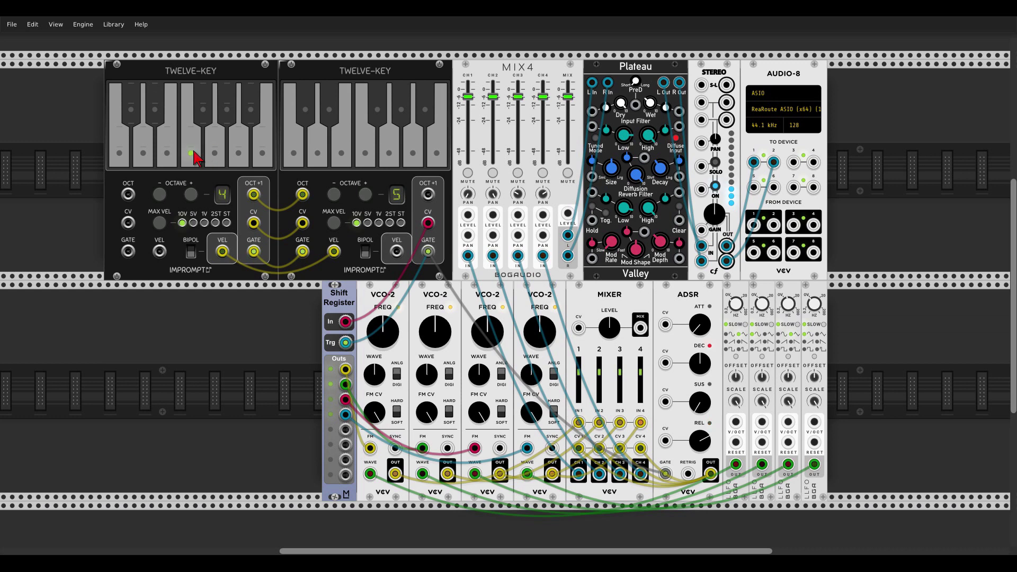
{"action": "left_click", "coordinate": [250, 123]}
{"action": "left_click", "coordinate": [217, 155]}
Play a phrase on the octave 5 keyboard to form shift-register chords from its most recent notes
{"action": "left_click", "coordinate": [292, 154]}
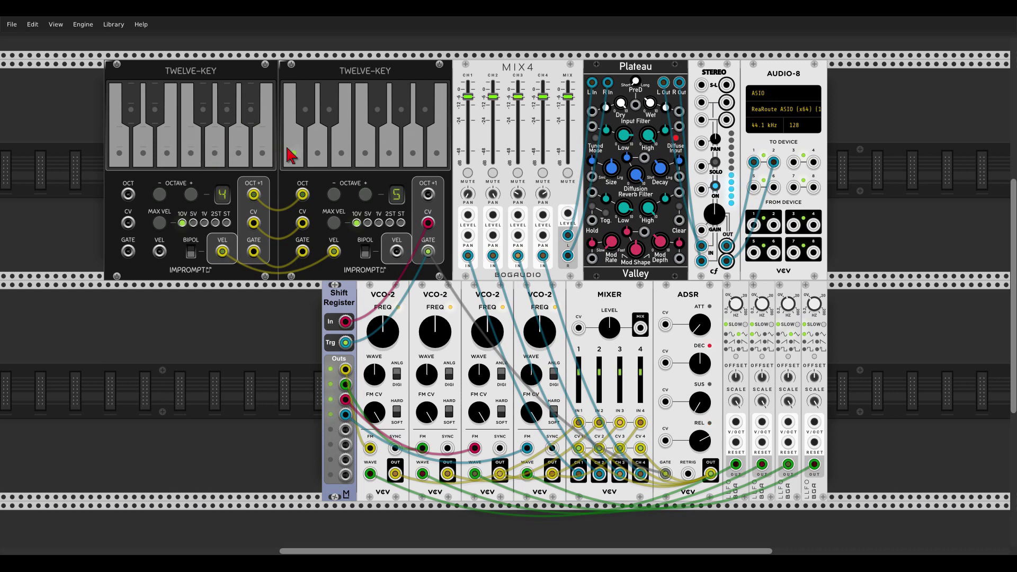
{"action": "left_click", "coordinate": [328, 123]}
{"action": "left_click", "coordinate": [316, 141]}
{"action": "left_click", "coordinate": [299, 145]}
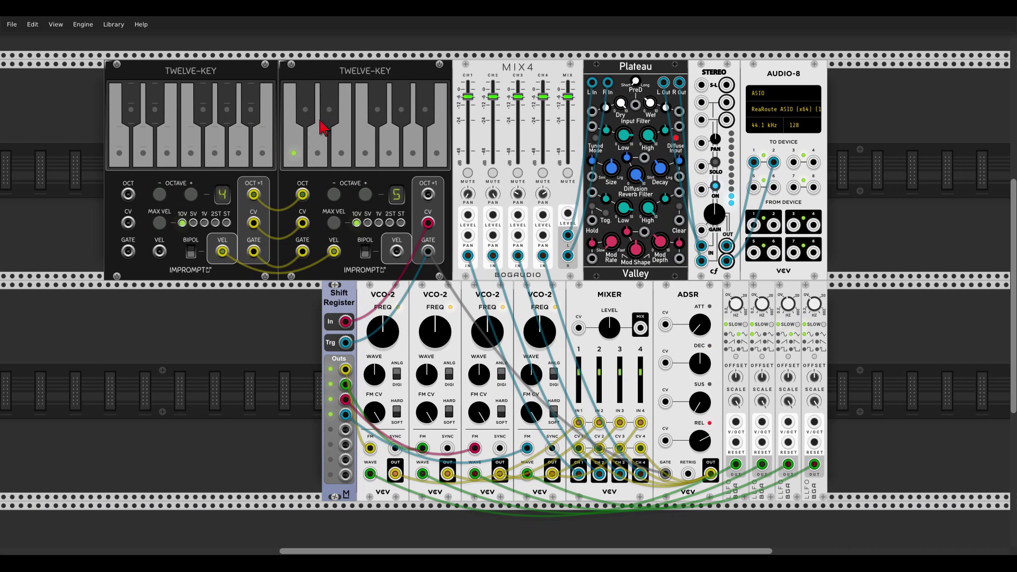
{"action": "left_click", "coordinate": [323, 119]}
{"action": "left_click", "coordinate": [313, 141]}
{"action": "left_click", "coordinate": [298, 142]}
{"action": "left_click", "coordinate": [365, 153]}
{"action": "left_click", "coordinate": [318, 152]}
{"action": "left_click", "coordinate": [328, 123]}
{"action": "left_click", "coordinate": [365, 153]}
{"action": "left_click", "coordinate": [297, 154]}
{"action": "left_click", "coordinate": [365, 152]}
{"action": "left_click", "coordinate": [298, 155]}
{"action": "left_click", "coordinate": [365, 153]}
{"action": "left_click", "coordinate": [391, 154]}
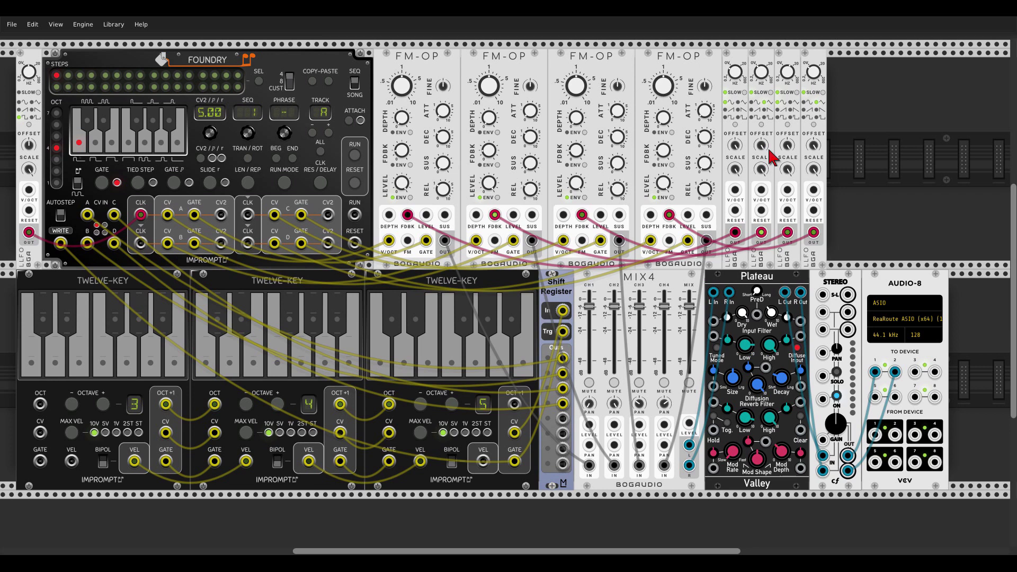
Turn on editing for all Foundry tracks and set the sequence length to 8 steps
{"action": "left_click", "coordinate": [321, 152]}
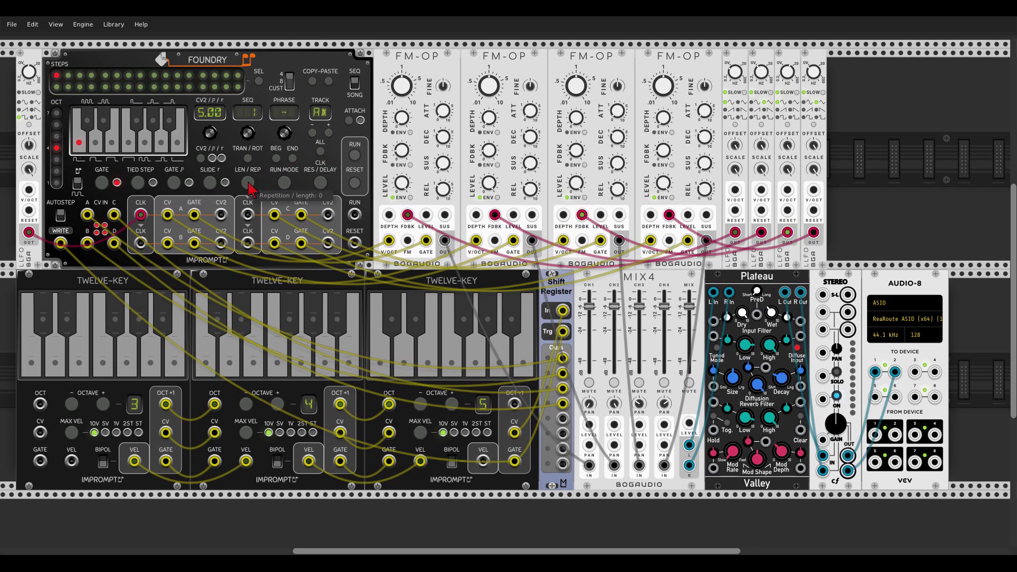
{"action": "left_click", "coordinate": [248, 182]}
{"action": "left_click", "coordinate": [141, 76]}
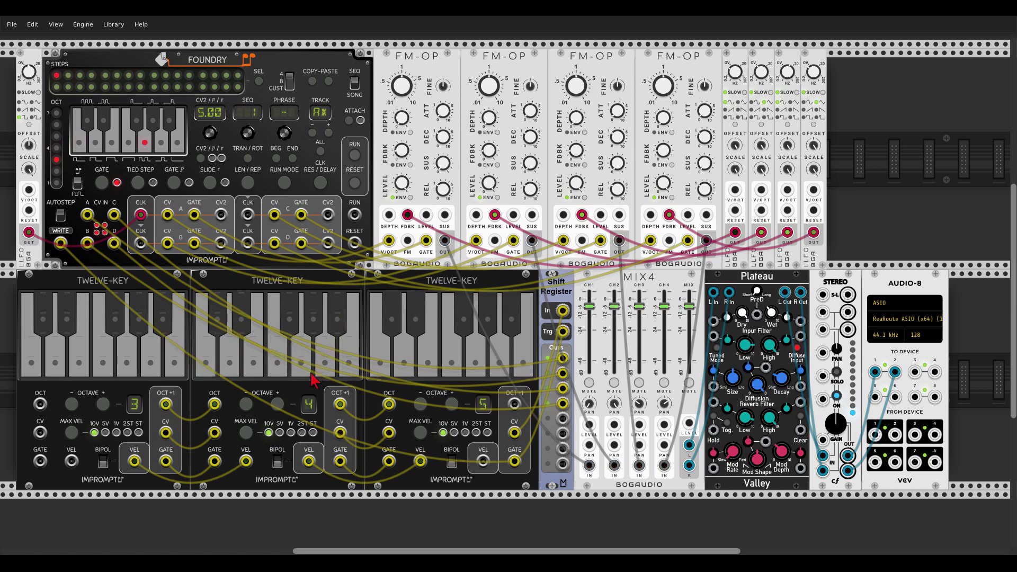
Run the Foundry sequence, edit it live from step 5 with notes from the octave 5 and octave 3 keyboards, and stop it
{"action": "left_click", "coordinate": [354, 156]}
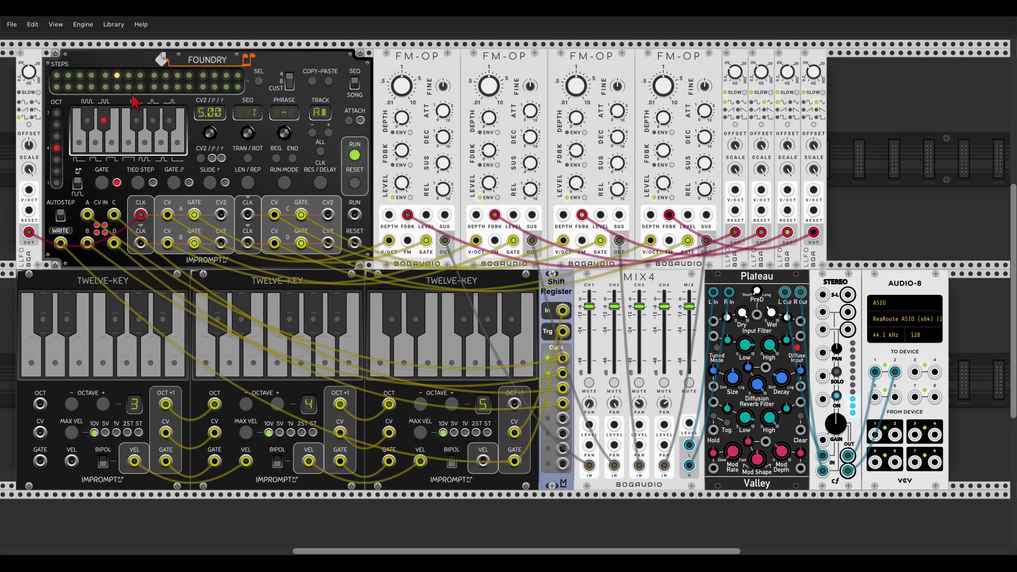
{"action": "left_click", "coordinate": [106, 76]}
{"action": "left_click", "coordinate": [406, 362]}
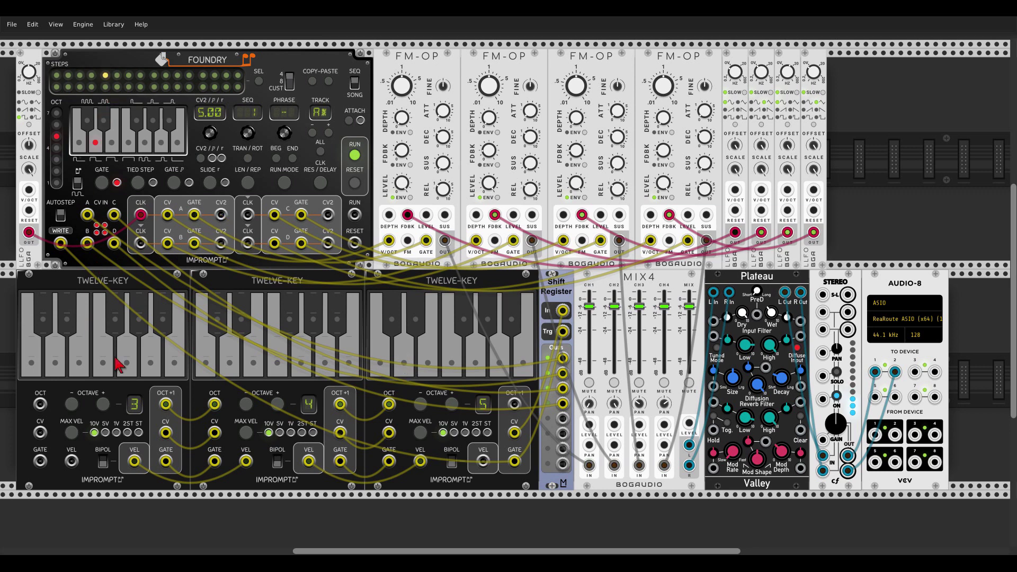
{"action": "left_click", "coordinate": [131, 369]}
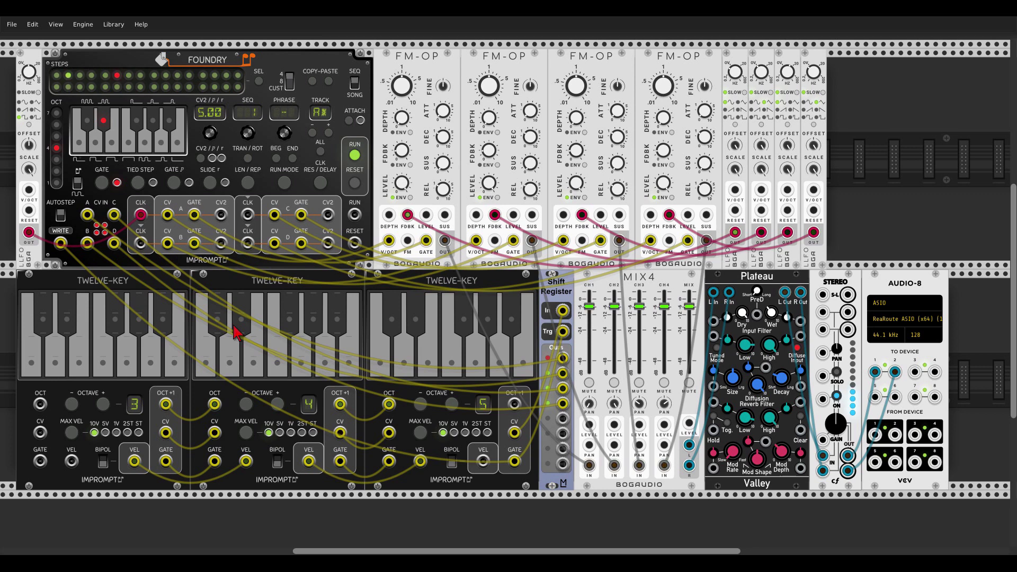
{"action": "left_click", "coordinate": [355, 156]}
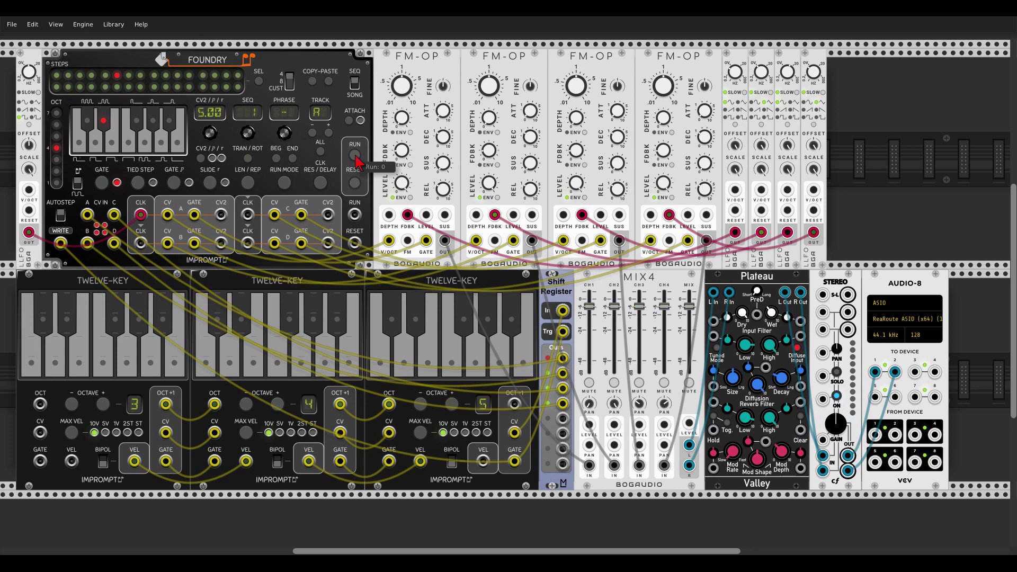